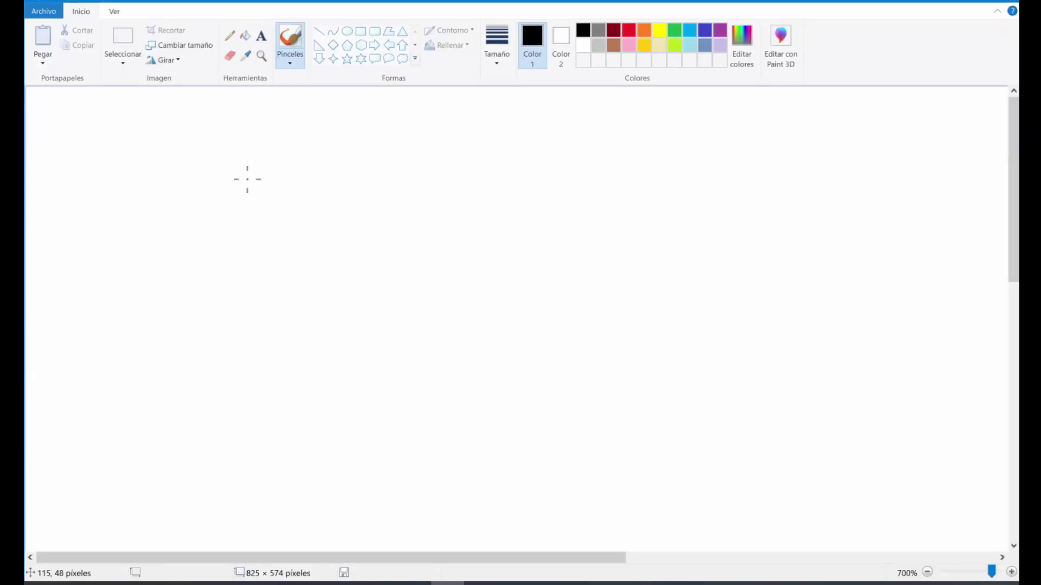
# Resize the Paint canvas to 100 × 100 pixels, unlocking aspect ratio, and brush a round-headed face outline
pyautogui.click(187, 45)
pyautogui.click(170, 103)
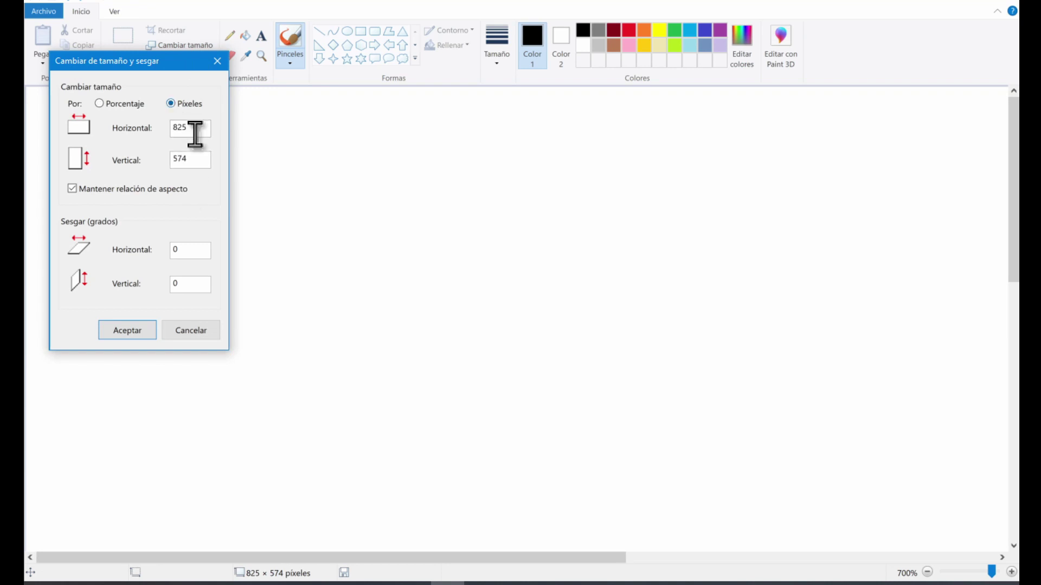
pyautogui.doubleClick(193, 129)
pyautogui.write('100')
pyautogui.click(137, 190)
pyautogui.doubleClick(179, 159)
pyautogui.write('100')
pyautogui.click(125, 330)
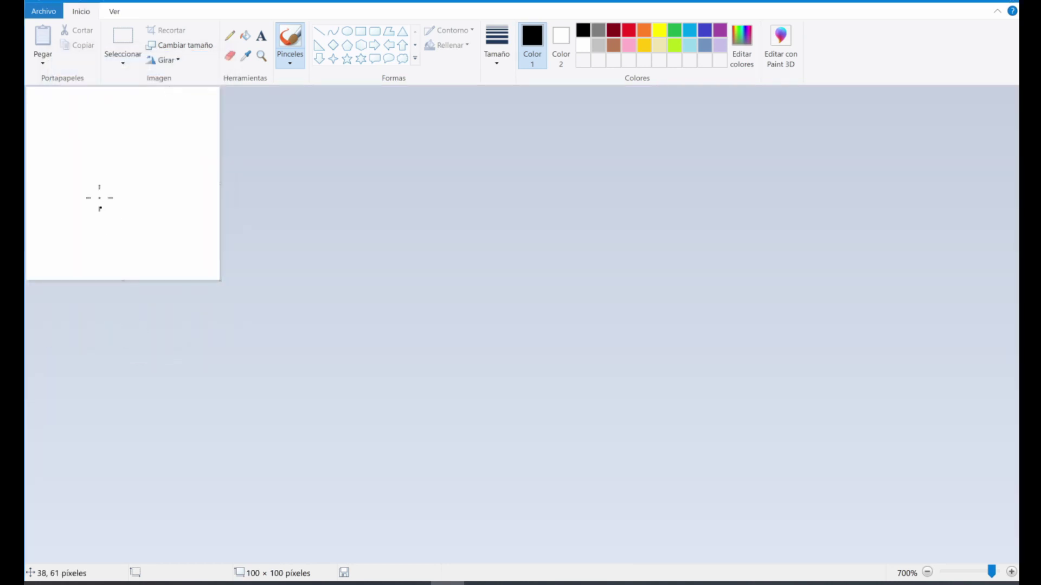
pyautogui.moveTo(74, 198)
pyautogui.mouseDown()
pyautogui.moveTo(66, 119)
pyautogui.moveTo(93, 134)
pyautogui.moveTo(115, 123)
pyautogui.moveTo(145, 138)
pyautogui.moveTo(176, 118)
pyautogui.moveTo(166, 161)
pyautogui.moveTo(107, 229)
pyautogui.moveTo(76, 193)
pyautogui.mouseUp()
pyautogui.moveTo(92, 157)
pyautogui.mouseDown()
pyautogui.moveTo(136, 161)
pyautogui.moveTo(109, 181)
pyautogui.moveTo(132, 190)
pyautogui.mouseUp()
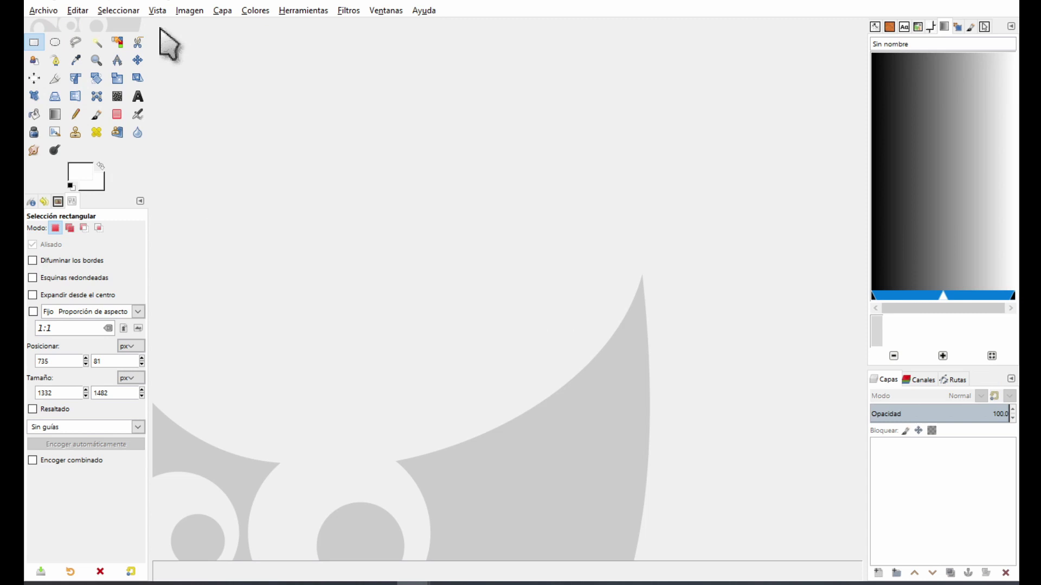
# Reopen the recent figurine photo DSCF0349.JPG in GIMP
pyautogui.click(43, 10)
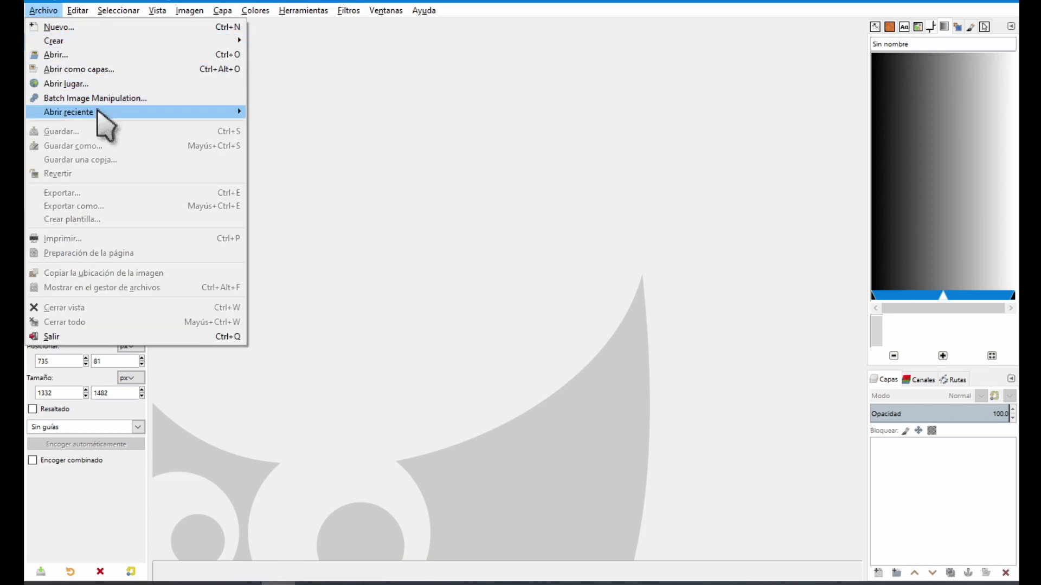
pyautogui.moveTo(98, 112)
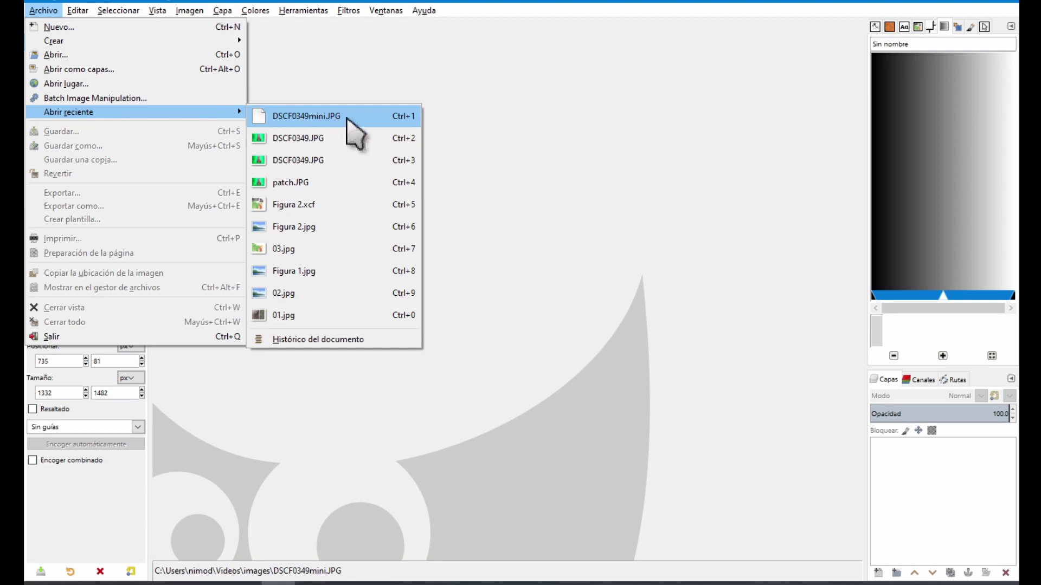
pyautogui.click(331, 137)
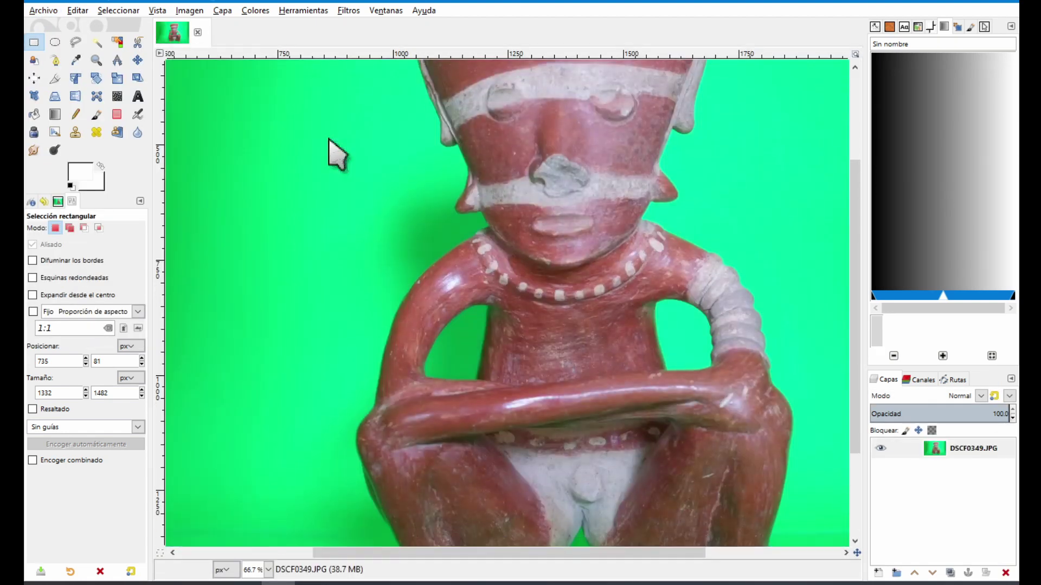
pyautogui.scroll(5, 331, 145)
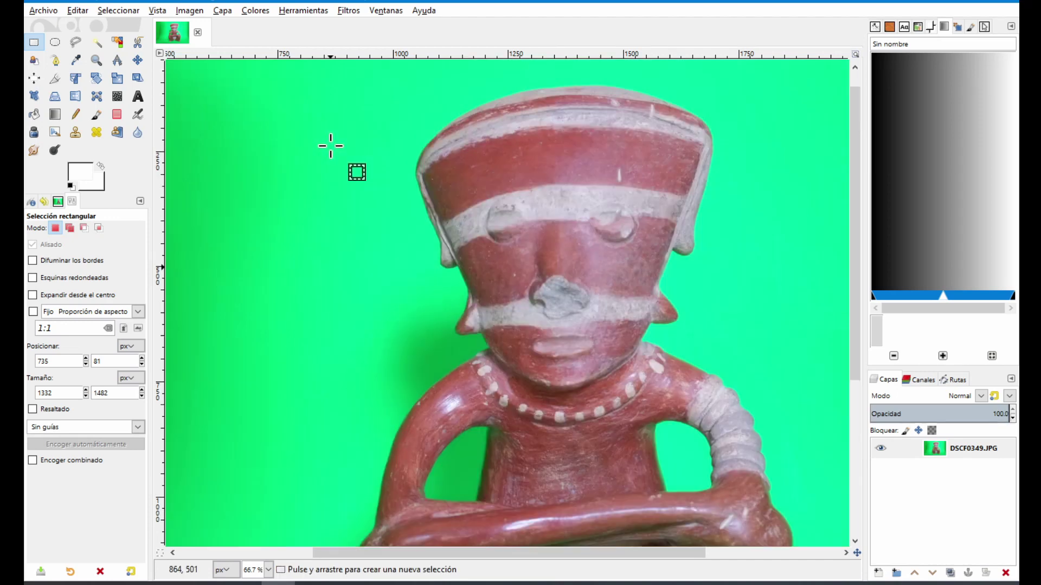
pyautogui.scroll(-5, 330, 146)
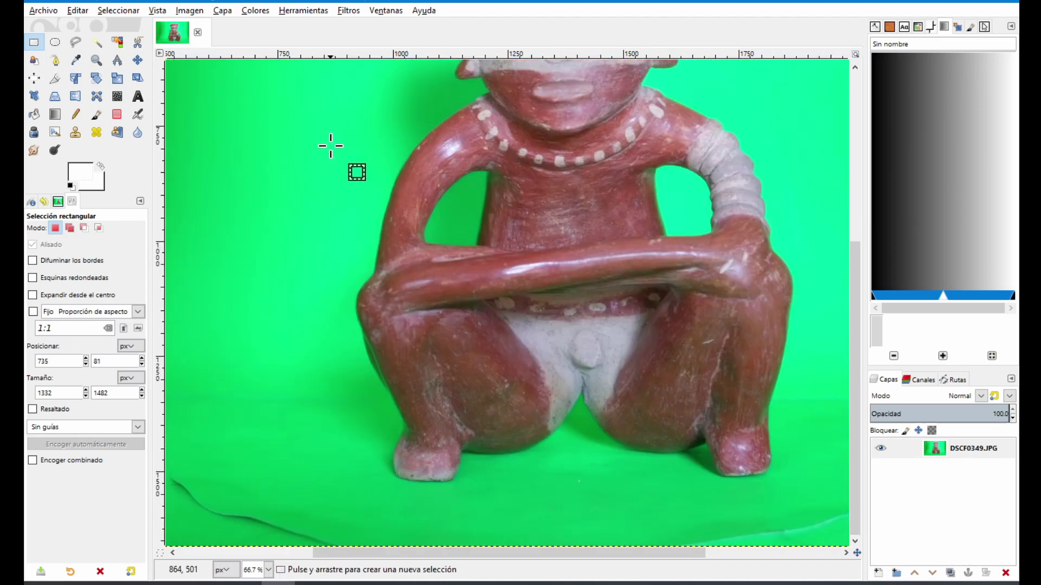
pyautogui.scroll(5, 331, 146)
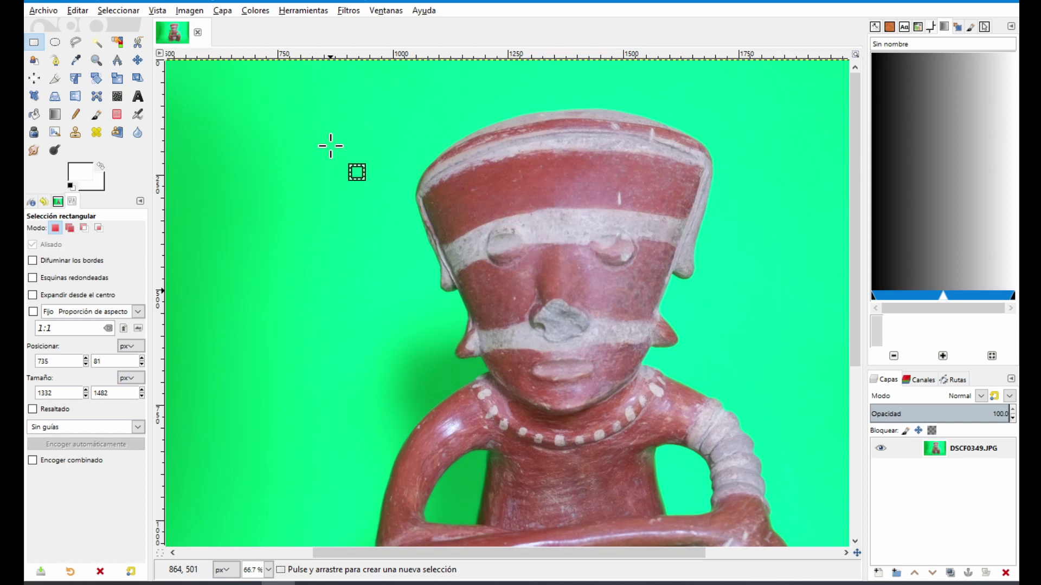
# Scale the photo down to 100 pixels wide and view it at 100% zoom
pyautogui.click(189, 11)
pyautogui.click(208, 153)
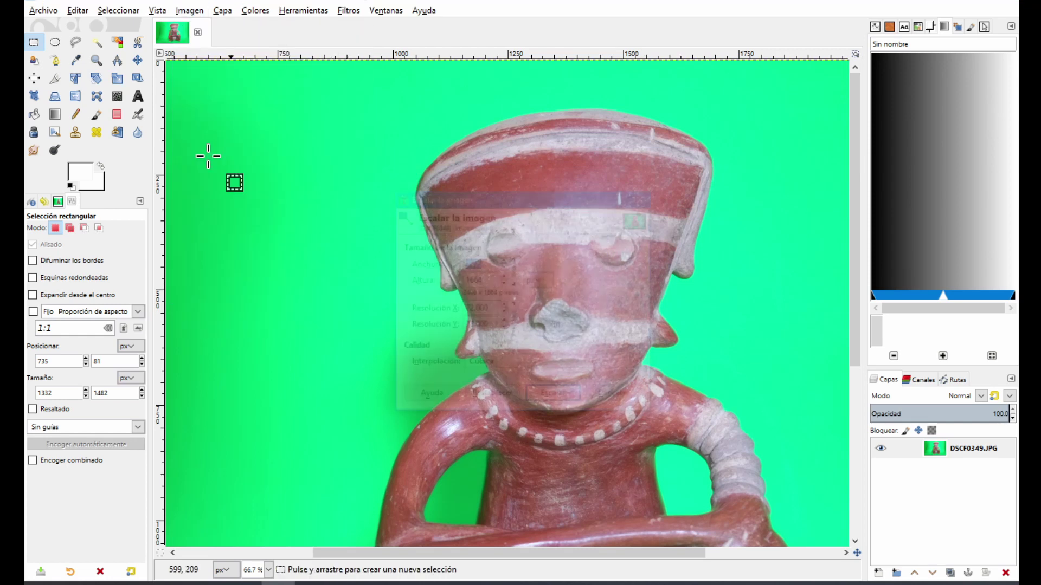
pyautogui.write('1000')
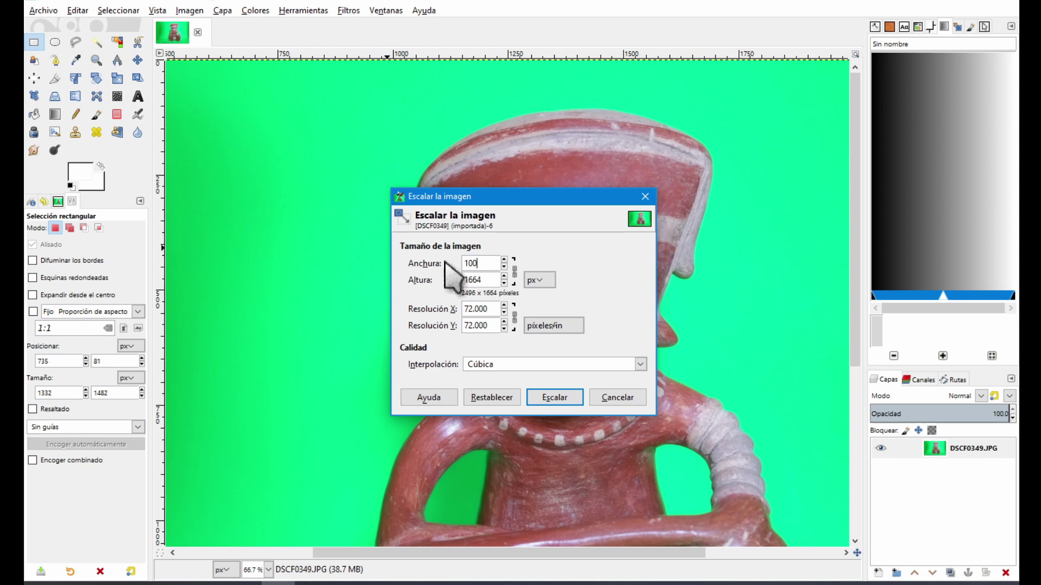
pyautogui.click(553, 398)
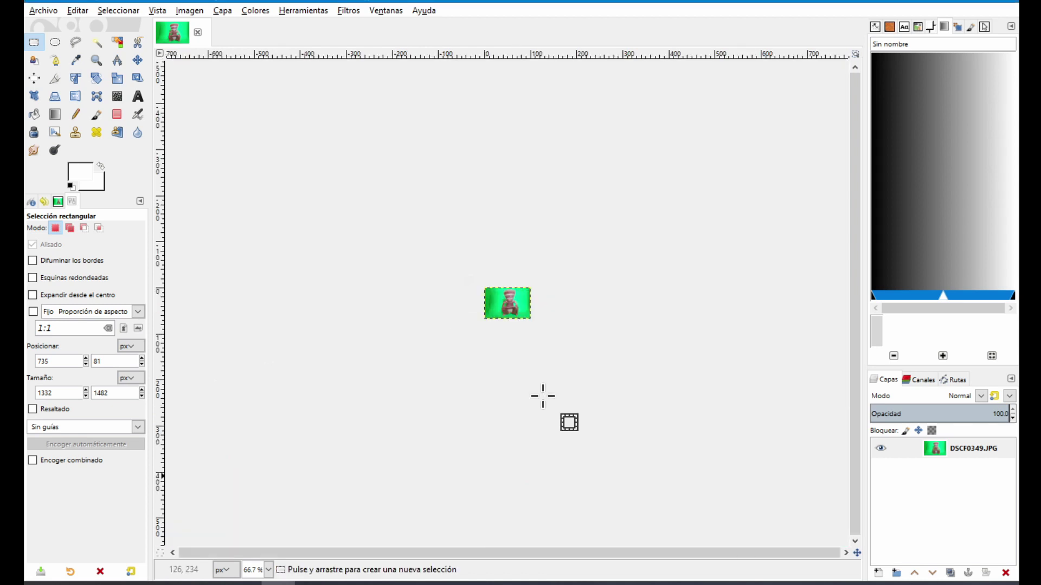
pyautogui.click(268, 570)
pyautogui.click(258, 458)
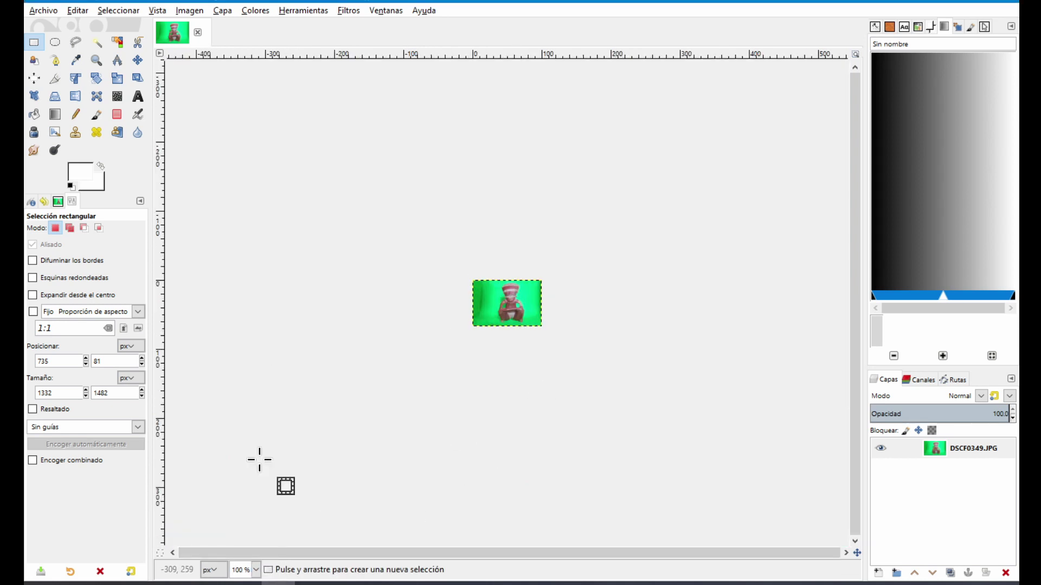
# Export the image as DSCF0349mini.JPG at JPEG quality 100
pyautogui.click(43, 10)
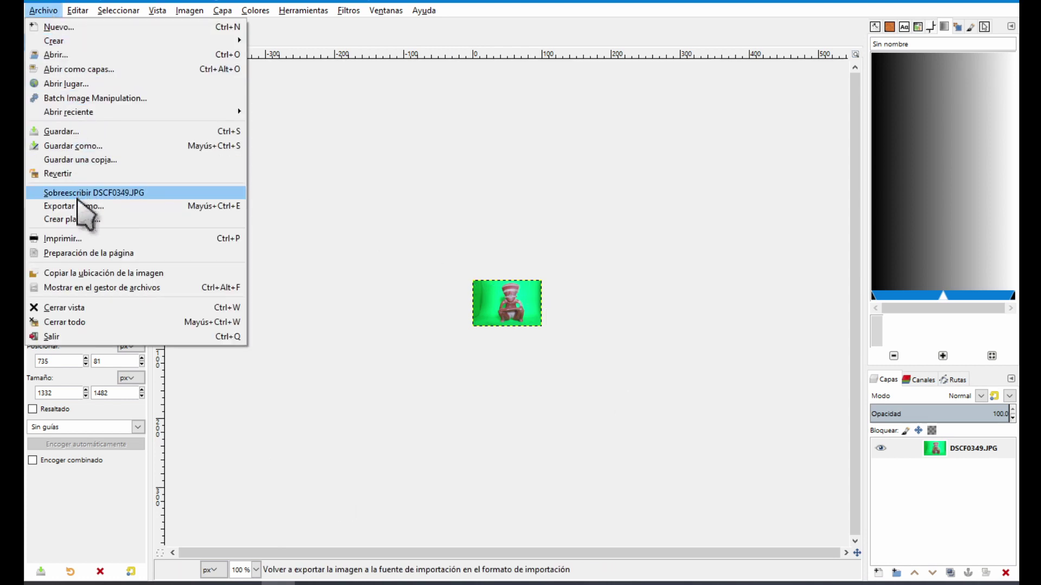
pyautogui.click(123, 205)
pyautogui.click(361, 89)
pyautogui.write('mini.JPG')
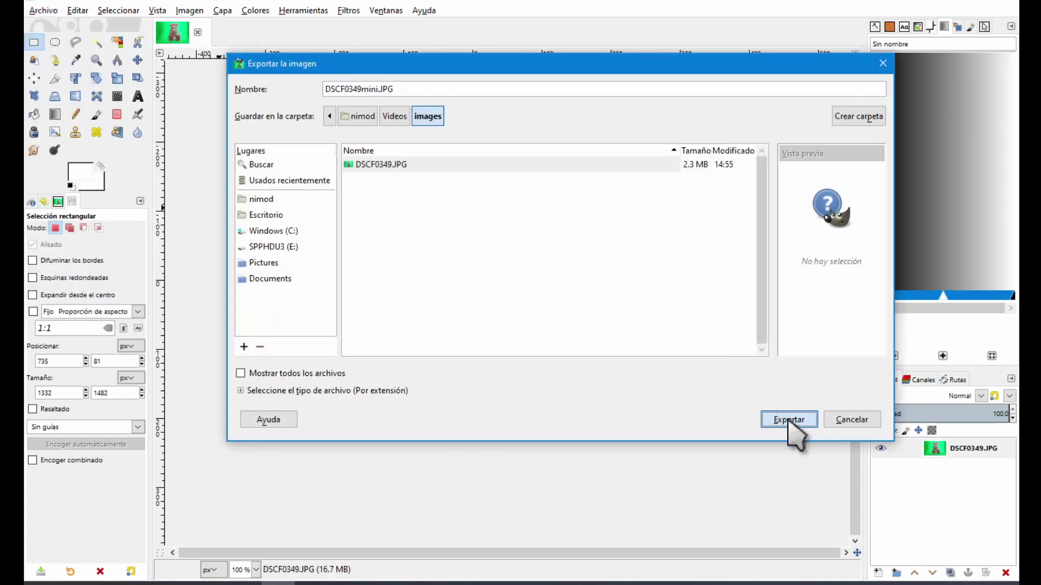
pyautogui.click(789, 421)
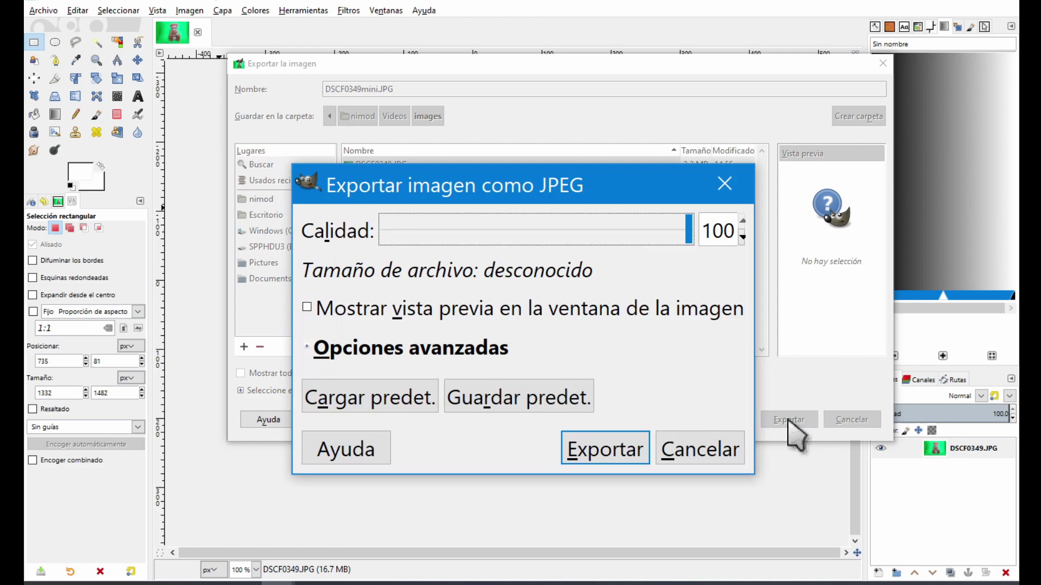
pyautogui.click(608, 450)
# Start a new QGIS project and set its CRS to WGS 84 / Pseudo-Mercator (EPSG:3857)
pyautogui.click(992, 6)
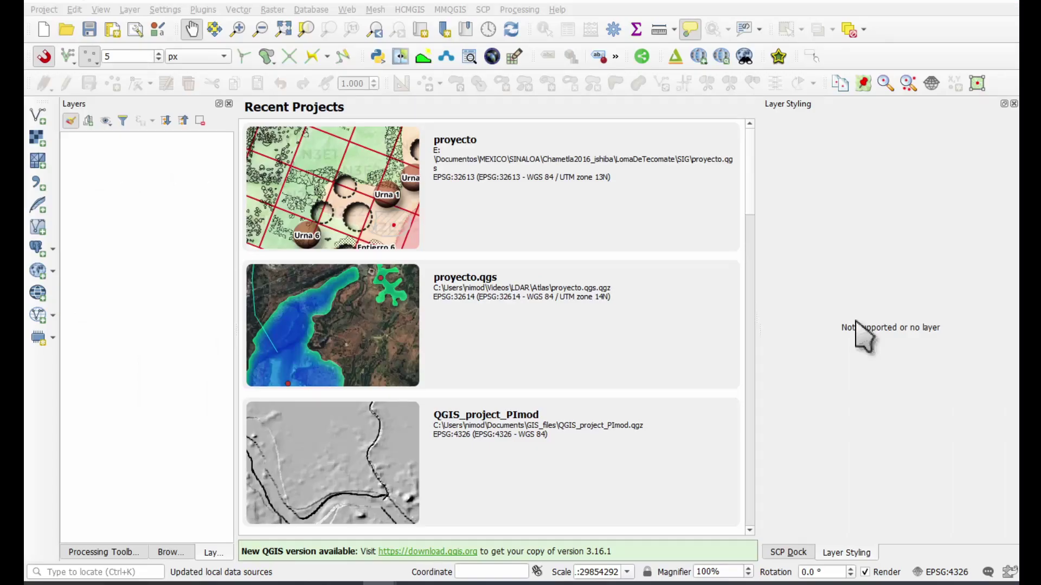
pyautogui.click(44, 30)
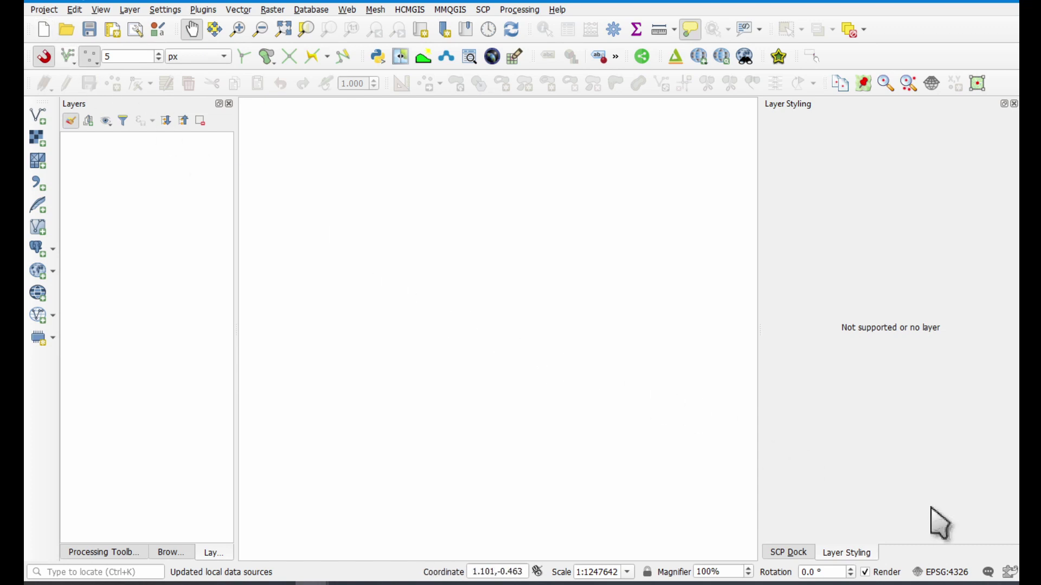
pyautogui.click(946, 576)
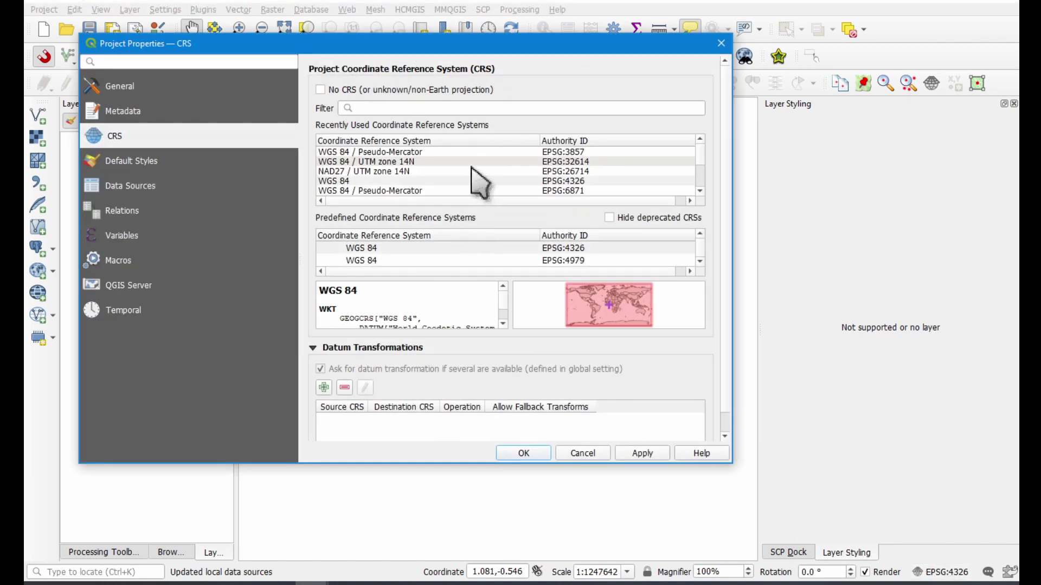
pyautogui.click(394, 152)
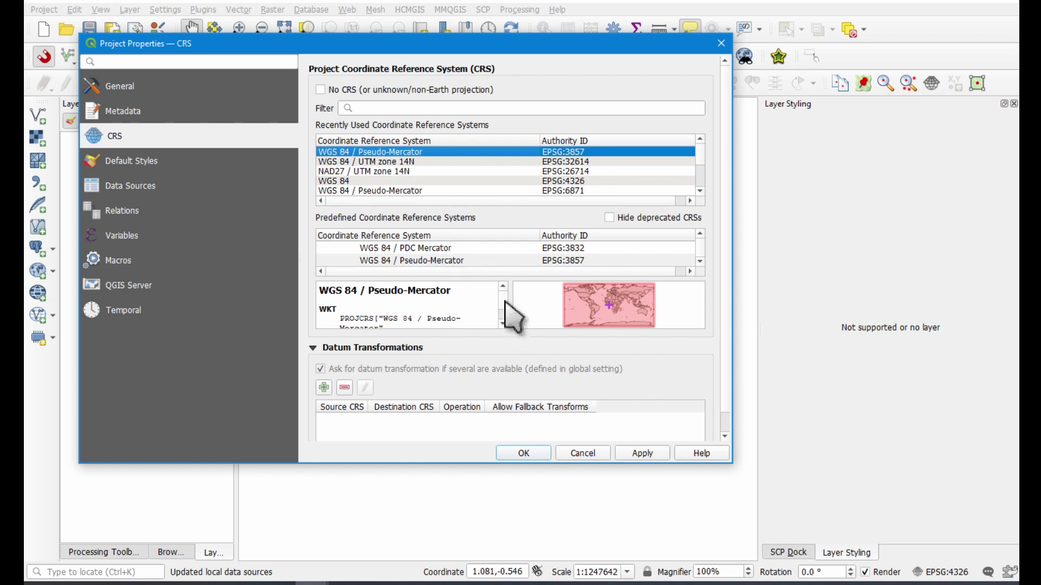
pyautogui.scroll(-5, 504, 311)
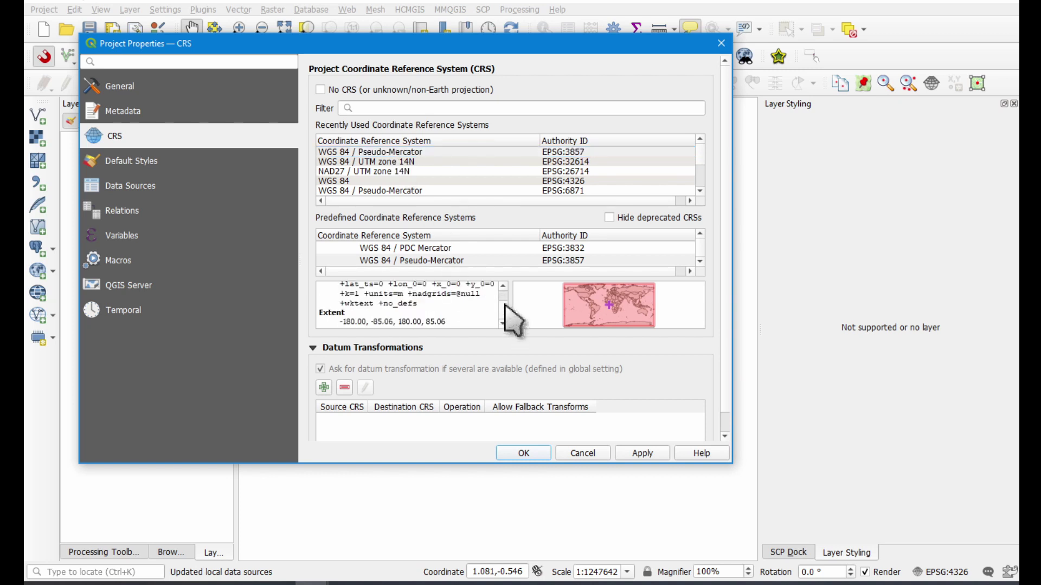
pyautogui.scroll(2, 507, 287)
pyautogui.scroll(6, 507, 288)
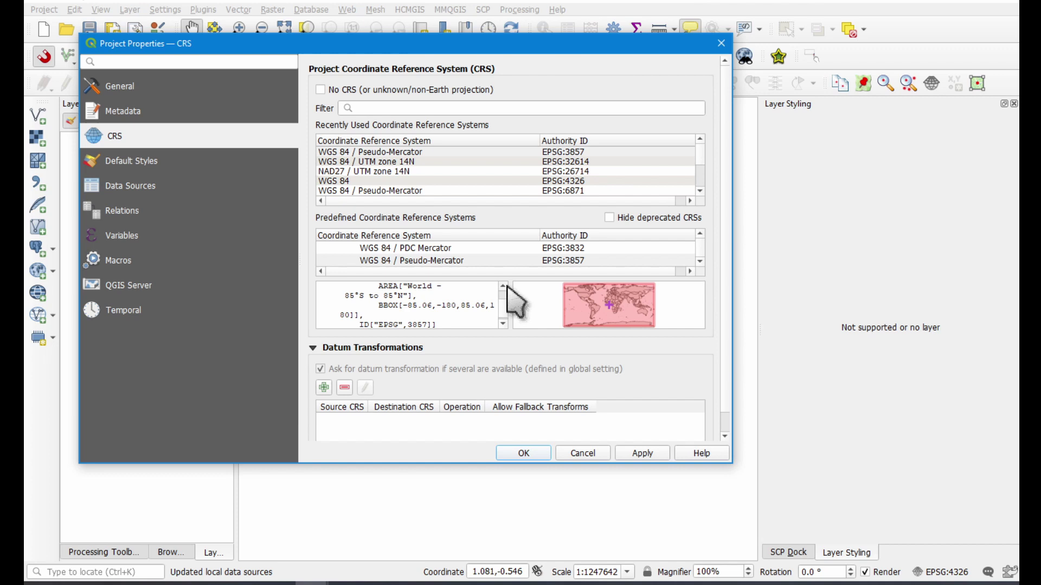
pyautogui.scroll(2, 508, 295)
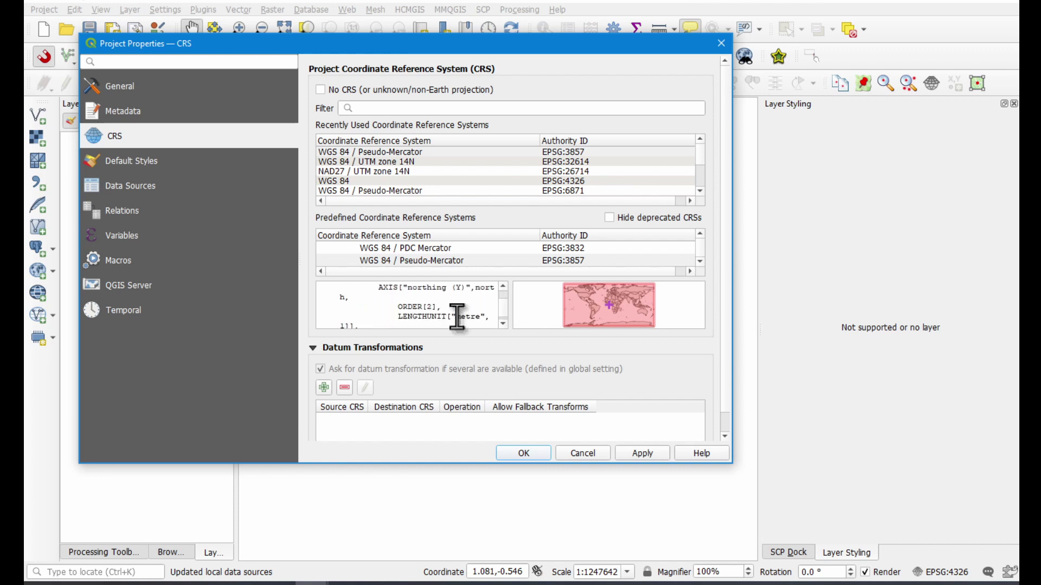
pyautogui.moveTo(442, 317); pyautogui.dragTo(485, 317)
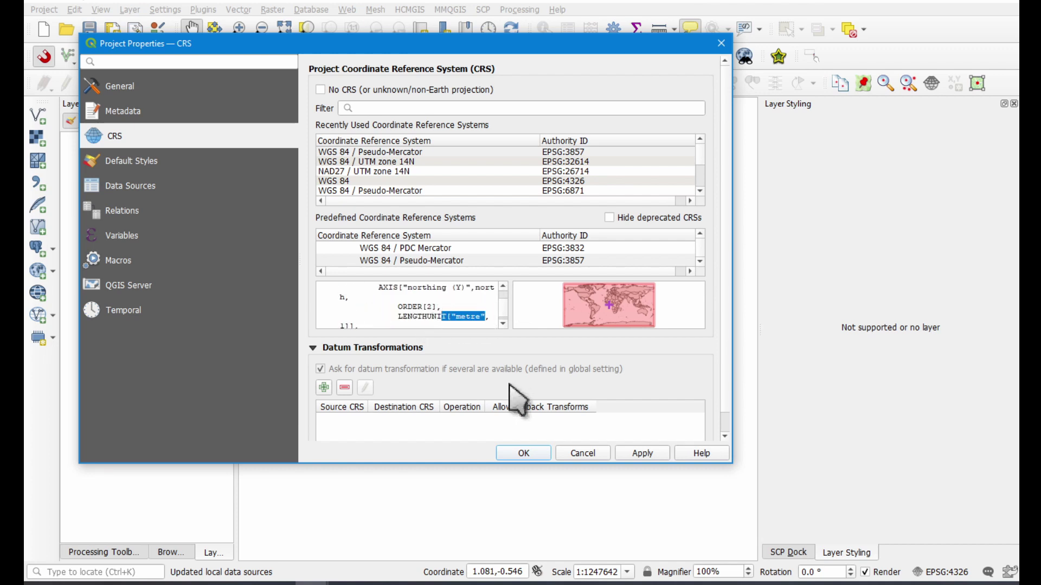
pyautogui.click(642, 454)
pyautogui.click(524, 453)
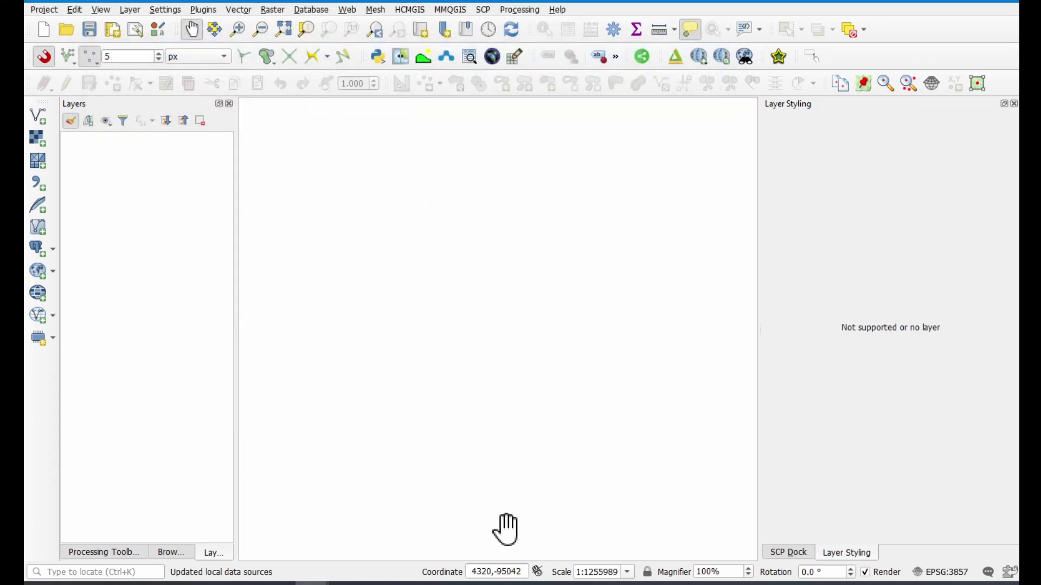
# Centre the map on coordinate 0,0 and set the map scale to 1:1000
pyautogui.click(501, 572)
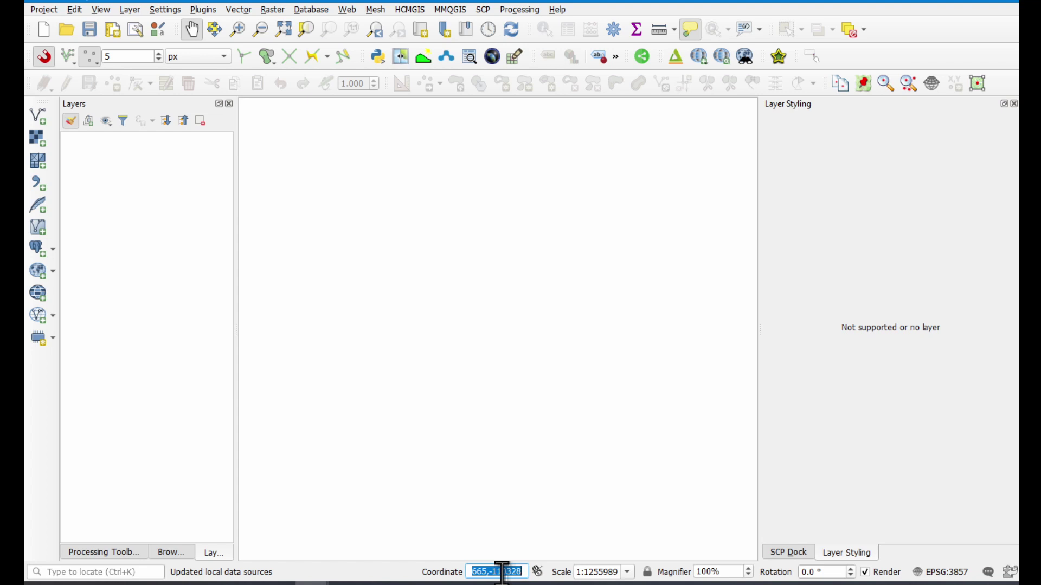
pyautogui.write('0,0')
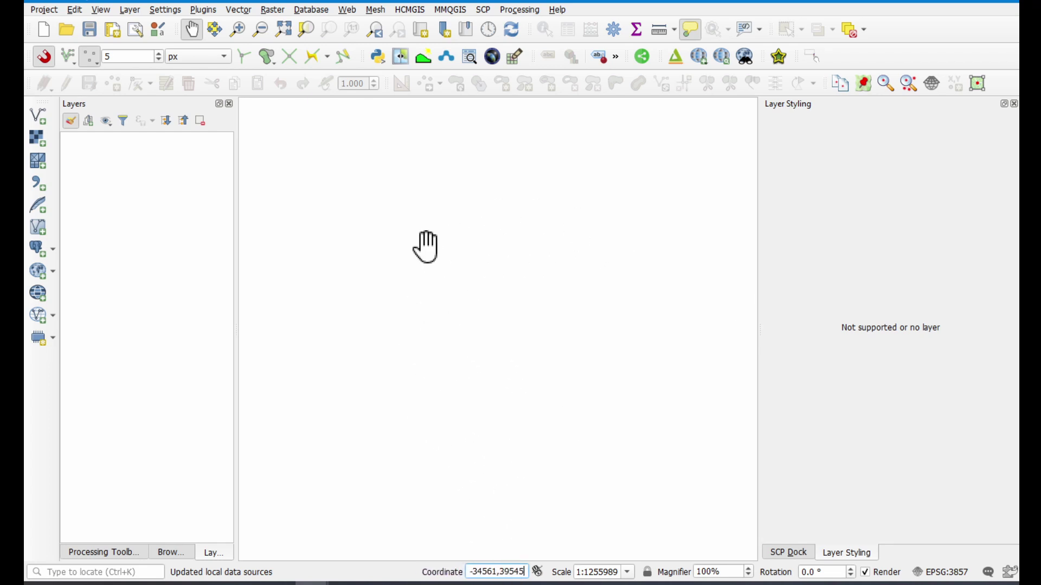
pyautogui.click(628, 572)
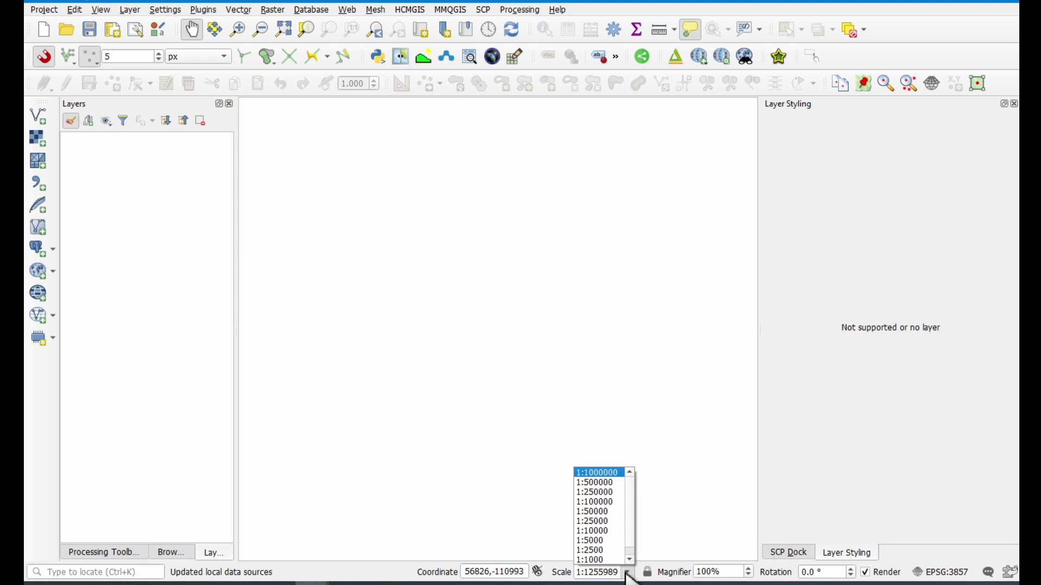
pyautogui.click(593, 560)
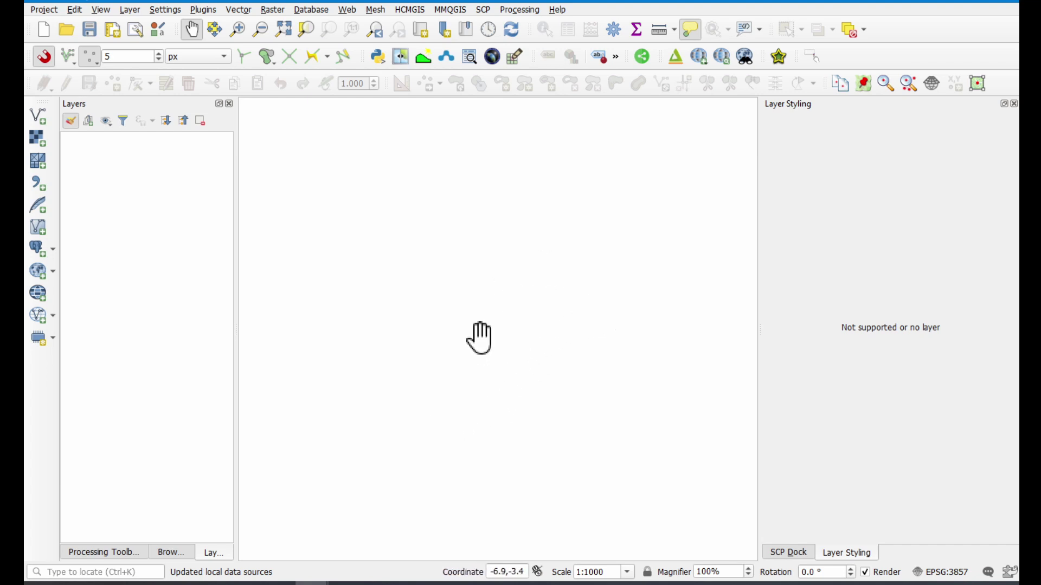
# Add DSCF0349mini.JPG from the Videos > images folder as a raster layer
pyautogui.click(38, 140)
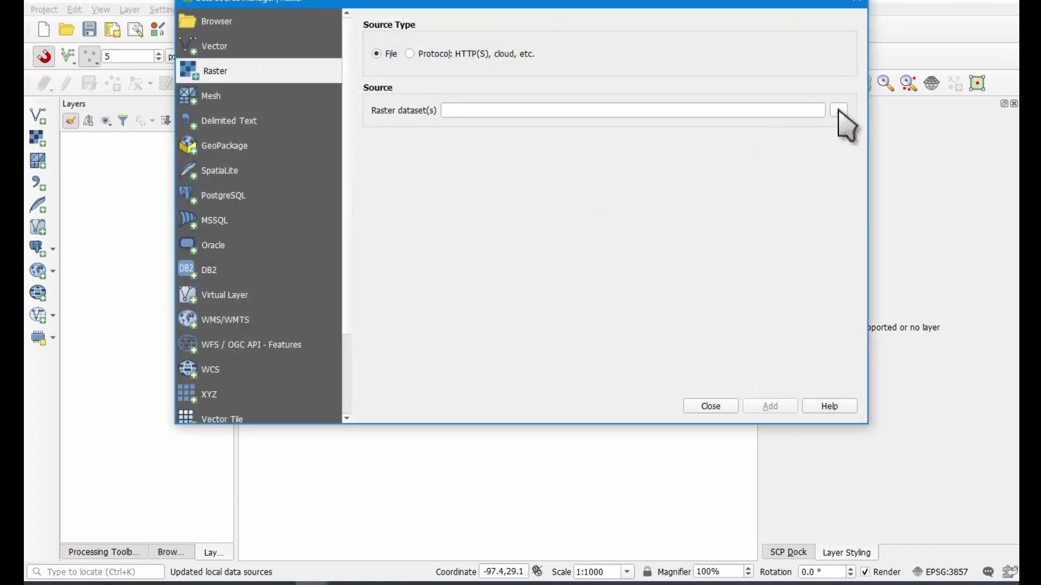
pyautogui.click(839, 110)
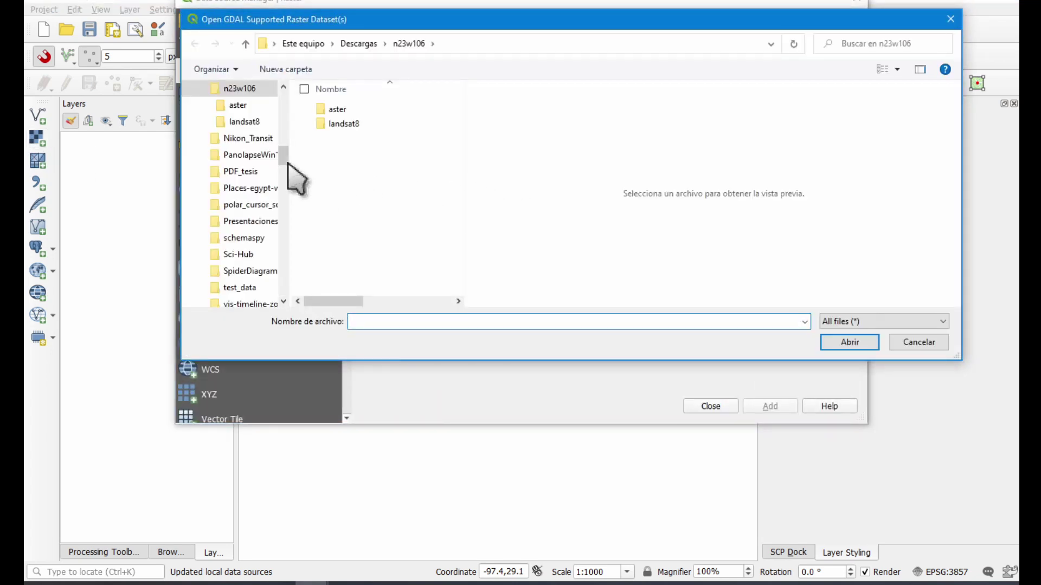
pyautogui.moveTo(287, 161); pyautogui.dragTo(283, 93)
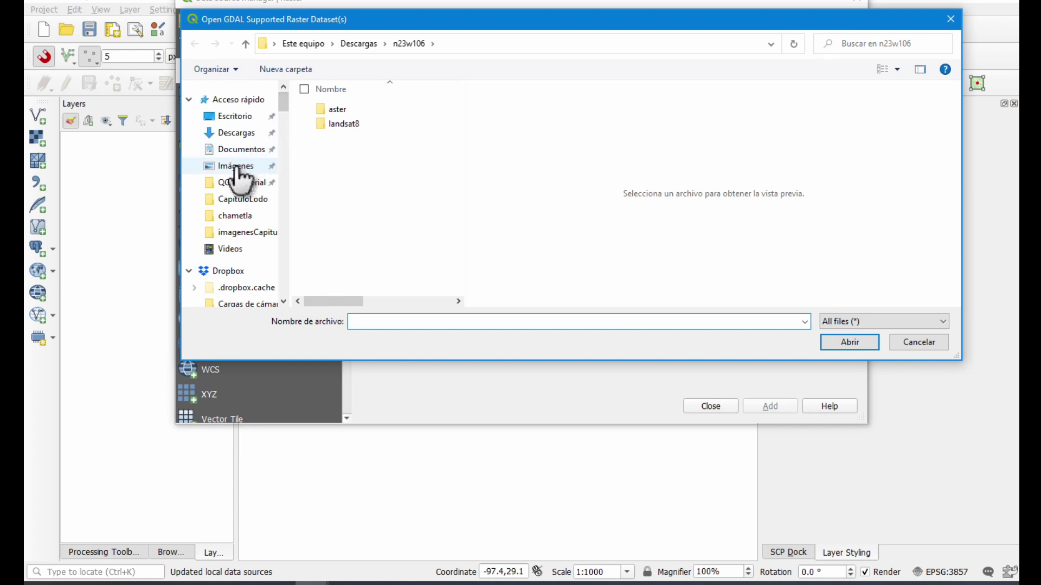
pyautogui.click(230, 250)
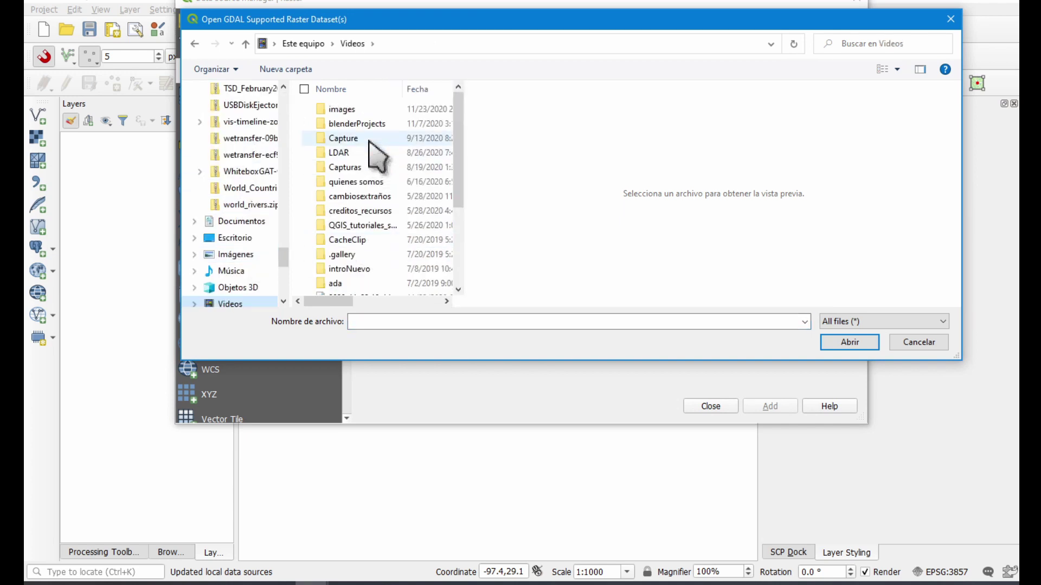
pyautogui.doubleClick(353, 109)
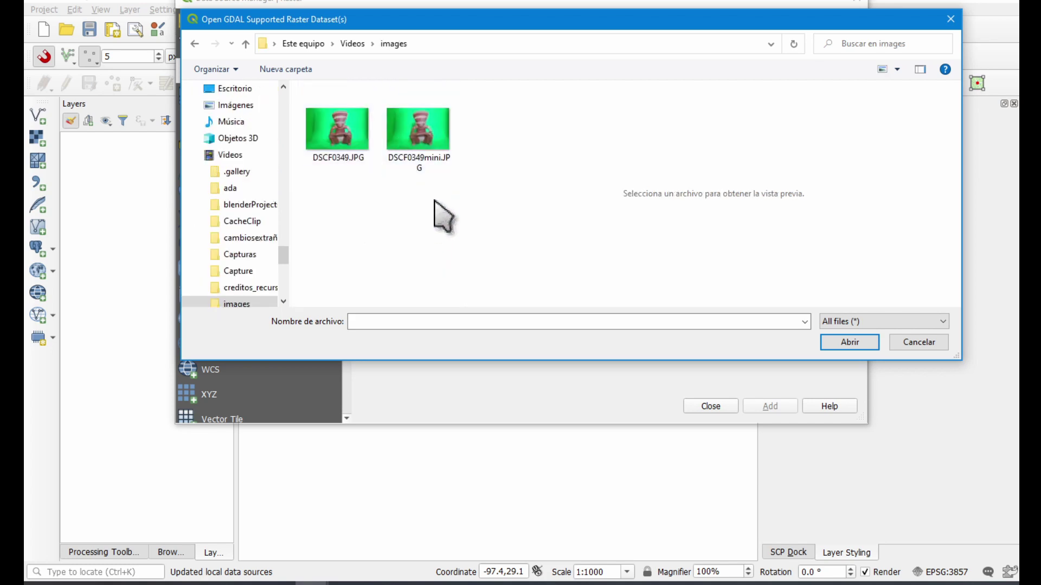
pyautogui.click(428, 152)
pyautogui.click(852, 343)
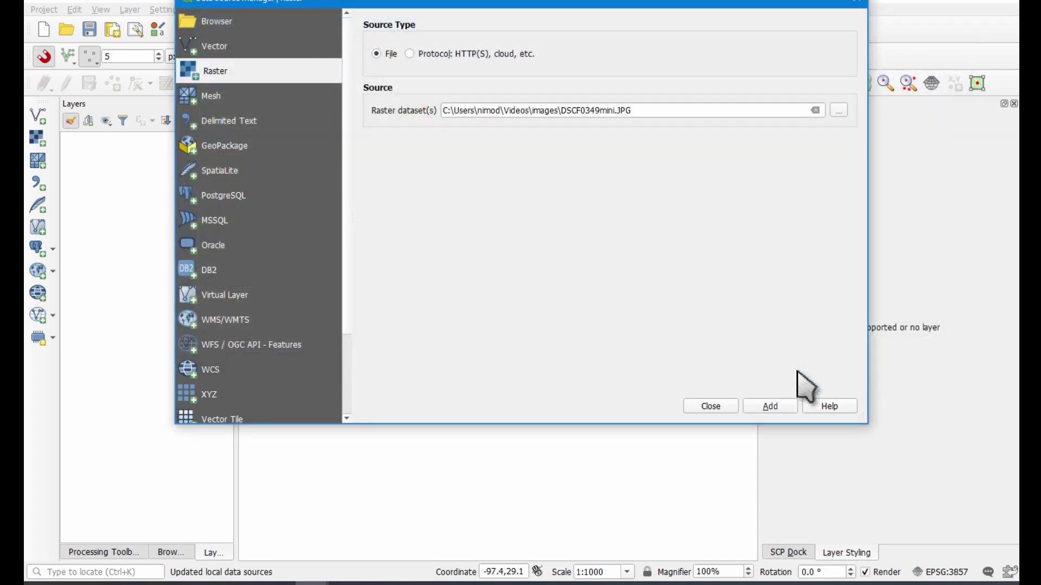
pyautogui.click(770, 406)
pyautogui.click(711, 407)
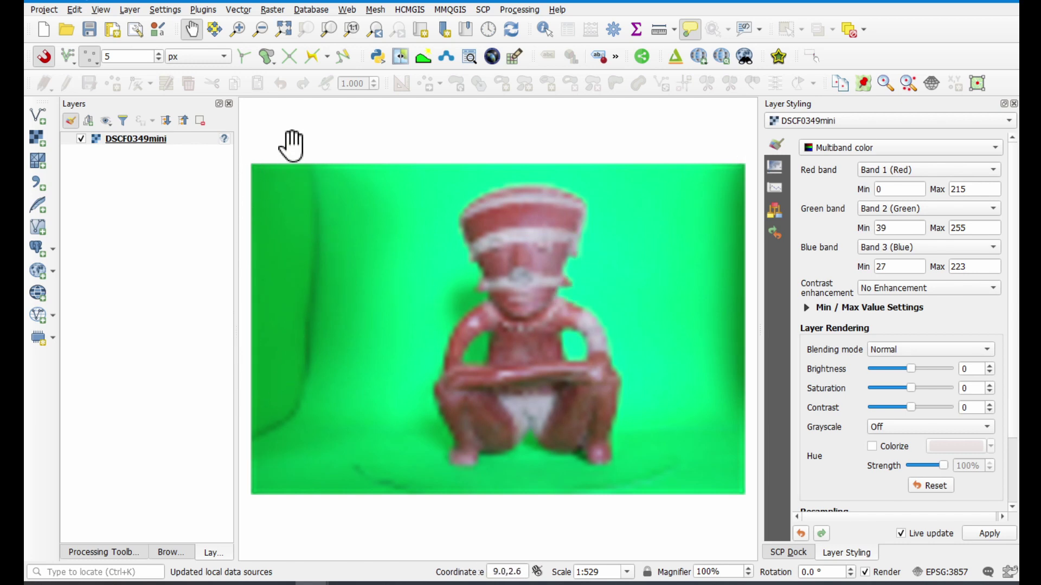
# Create a temporary polygon scratch layer in the project CRS EPSG:3857
pyautogui.click(130, 9)
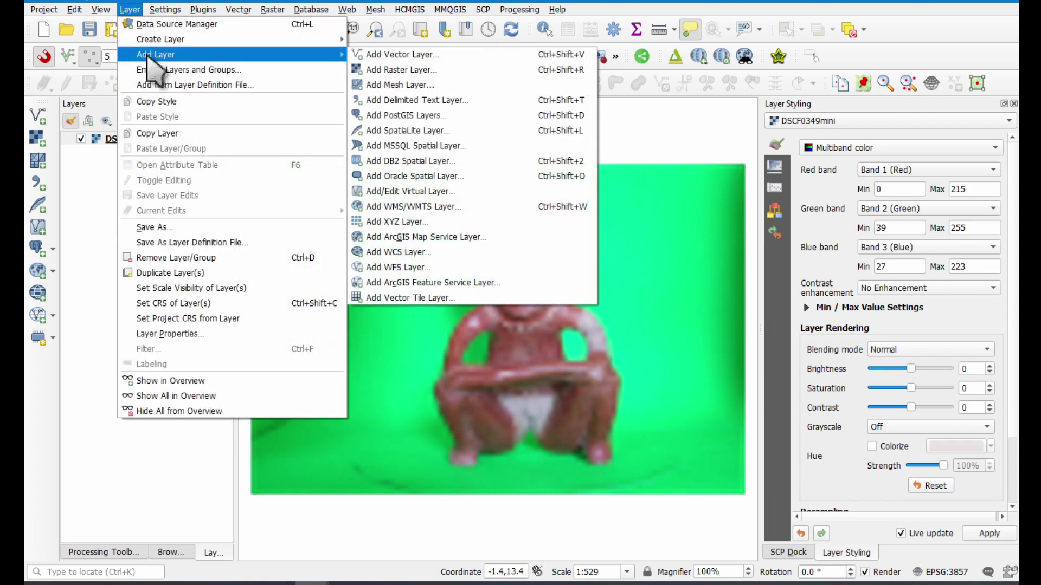
pyautogui.moveTo(157, 39)
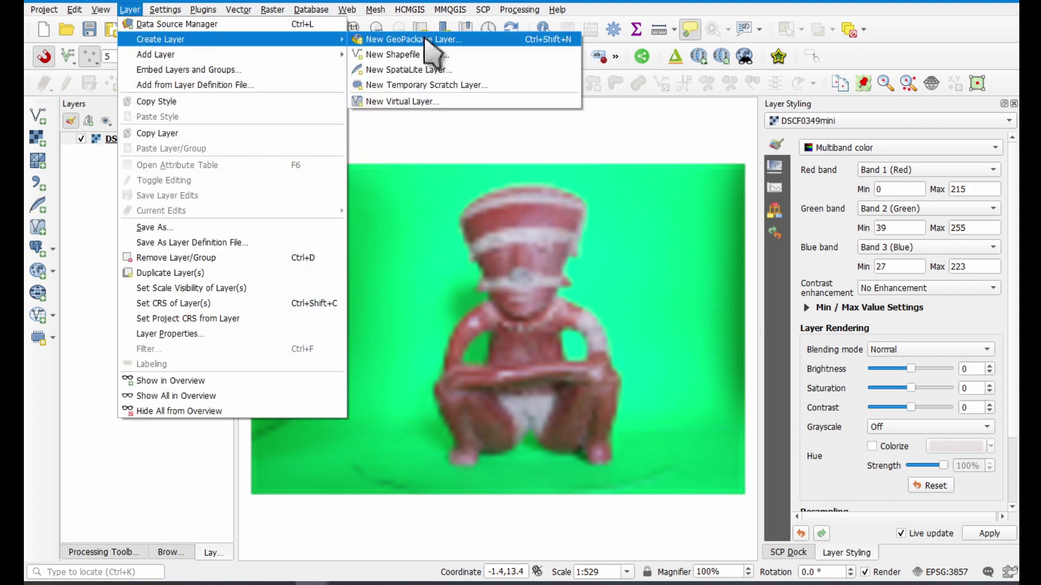
pyautogui.click(428, 87)
pyautogui.click(430, 46)
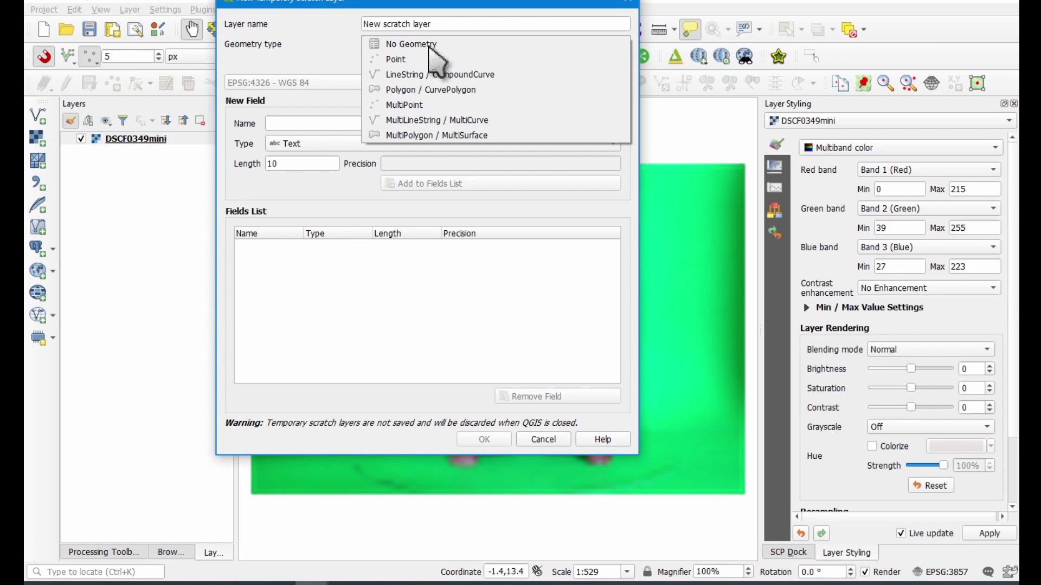
pyautogui.click(428, 91)
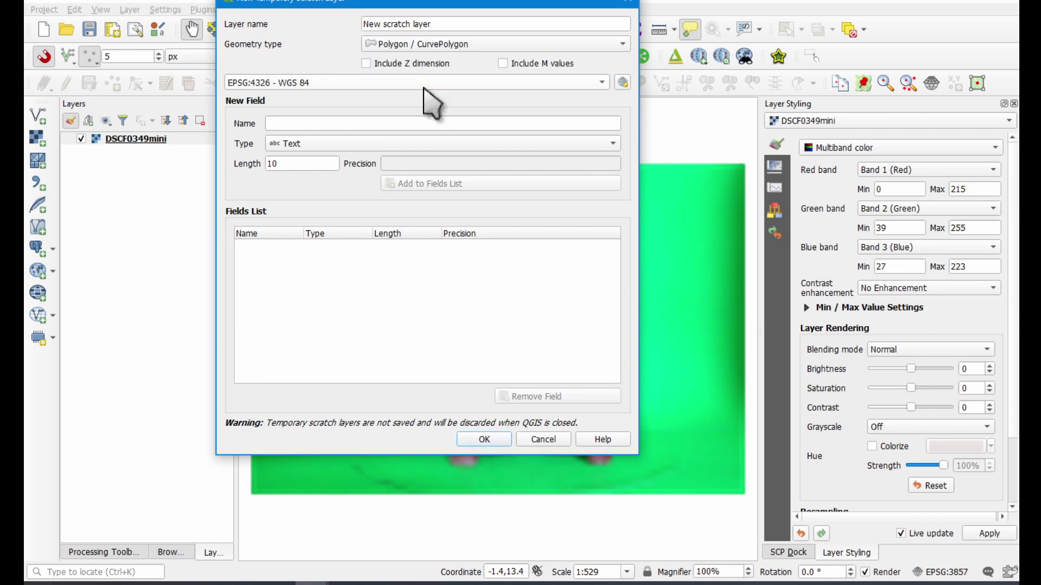
pyautogui.click(432, 87)
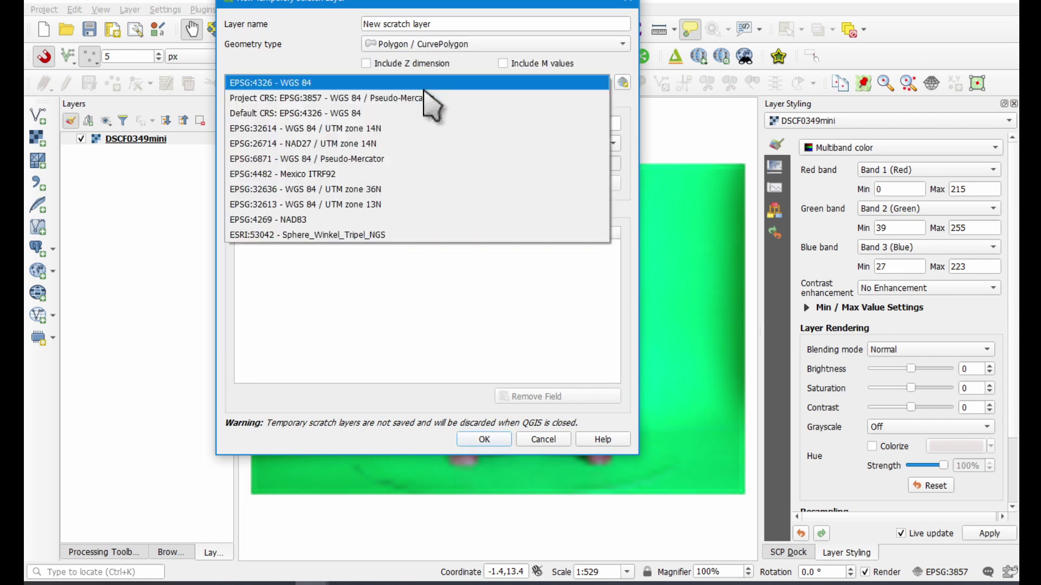
pyautogui.click(423, 98)
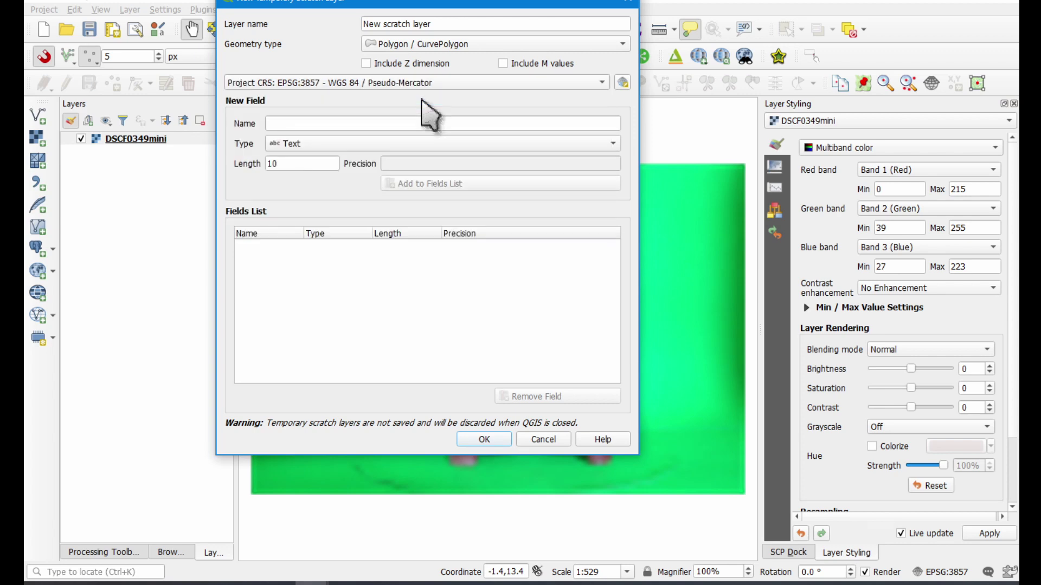
pyautogui.click(483, 439)
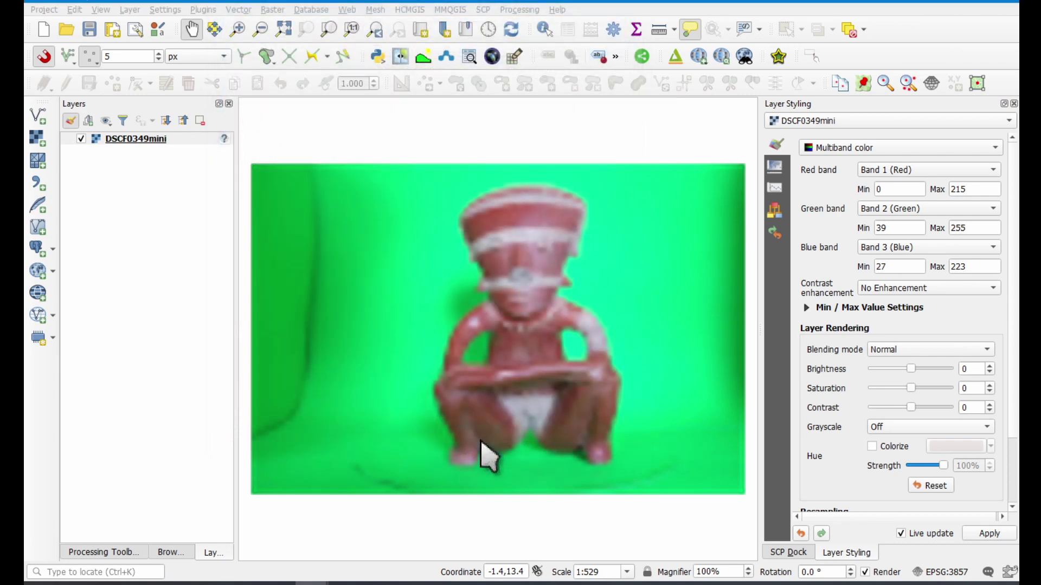
pyautogui.click(112, 83)
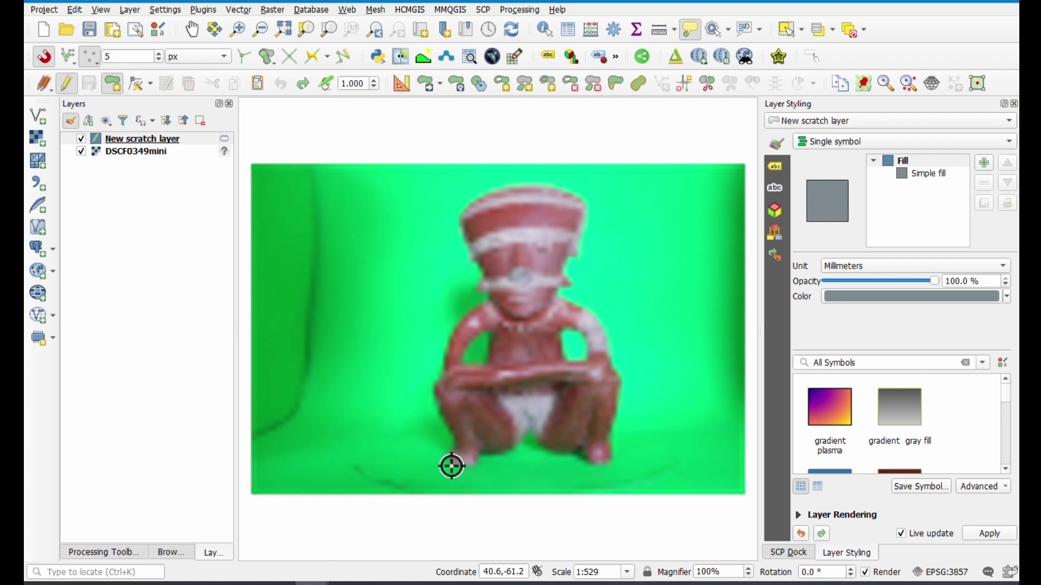
# Trace the figurine's full outline as a polygon on the scratch layer
pyautogui.moveTo(473, 468)
pyautogui.mouseDown()
pyautogui.moveTo(534, 439)
pyautogui.moveTo(587, 461)
pyautogui.moveTo(613, 458)
pyautogui.moveTo(621, 387)
pyautogui.moveTo(608, 343)
pyautogui.moveTo(562, 289)
pyautogui.moveTo(587, 205)
pyautogui.moveTo(534, 185)
pyautogui.moveTo(481, 195)
pyautogui.moveTo(465, 240)
pyautogui.moveTo(466, 261)
pyautogui.moveTo(486, 278)
pyautogui.moveTo(436, 382)
pyautogui.moveTo(446, 458)
pyautogui.mouseUp()
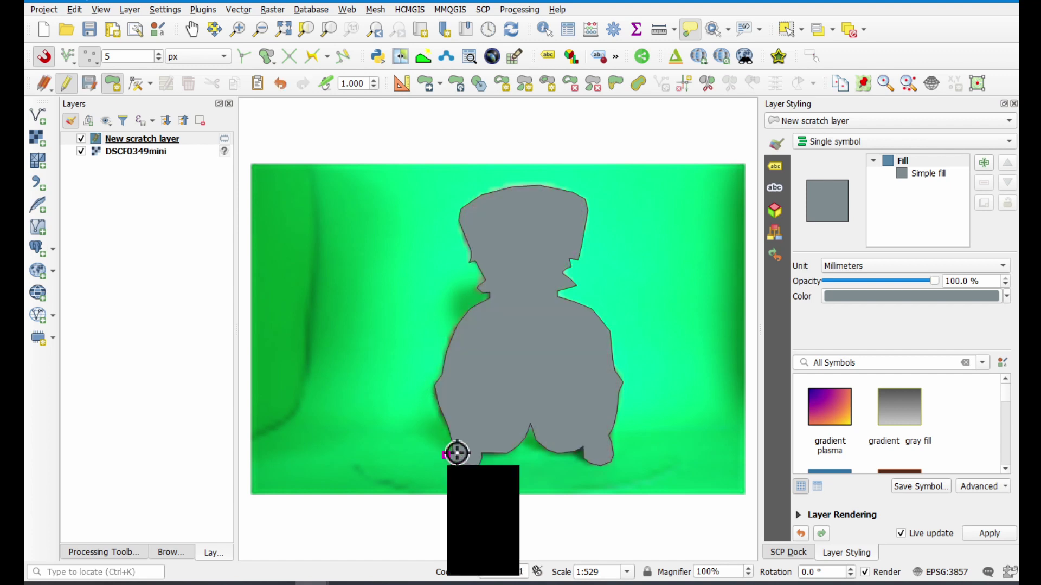
# Set the polygon's fill opacity to 35% in Layer Styling
pyautogui.click(928, 174)
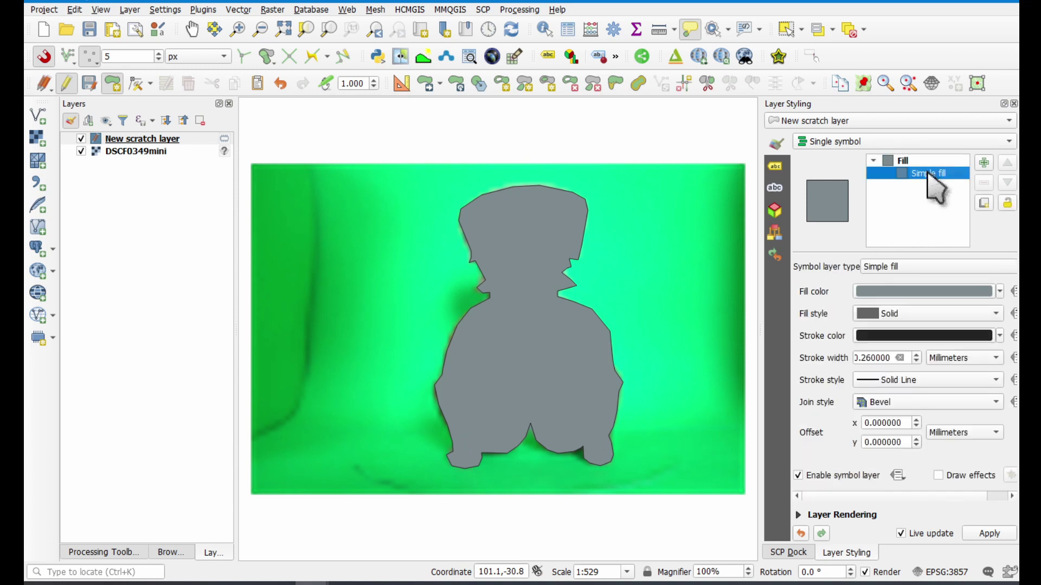
pyautogui.click(928, 162)
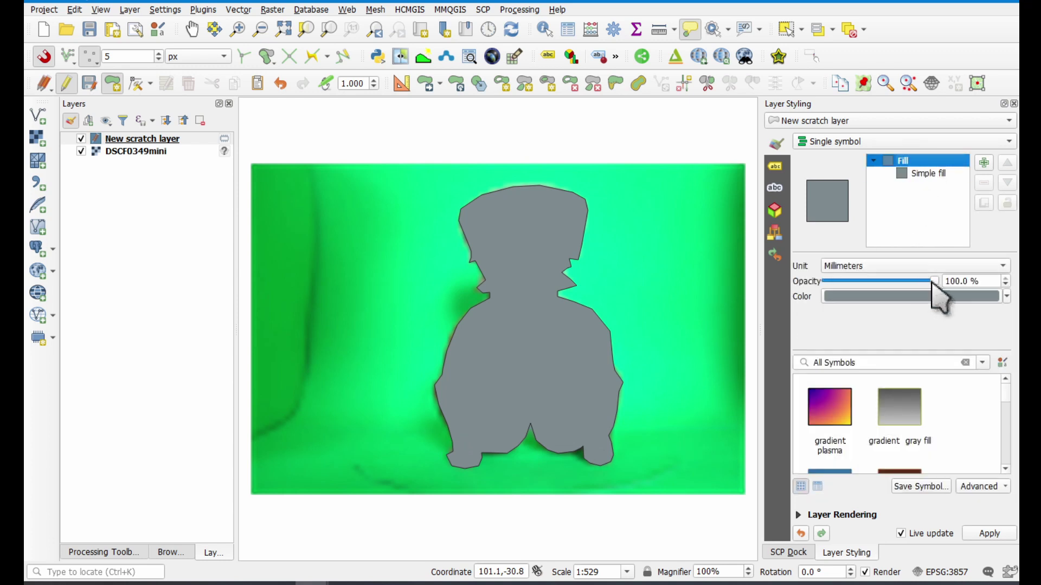
pyautogui.moveTo(938, 281); pyautogui.dragTo(863, 282)
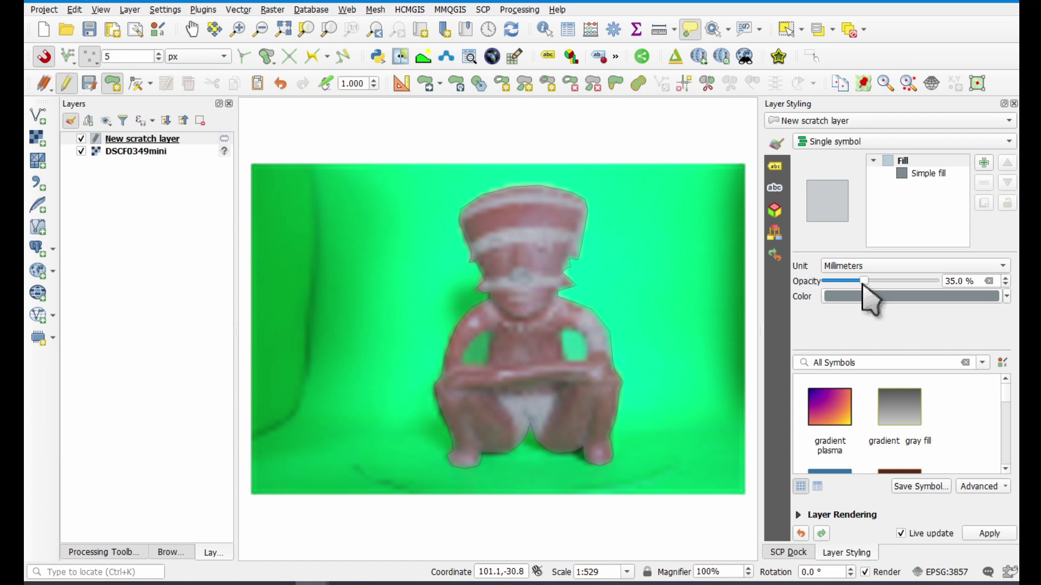
# Cut holes for both arm gaps with Add Ring and save the layer edits
pyautogui.click(502, 86)
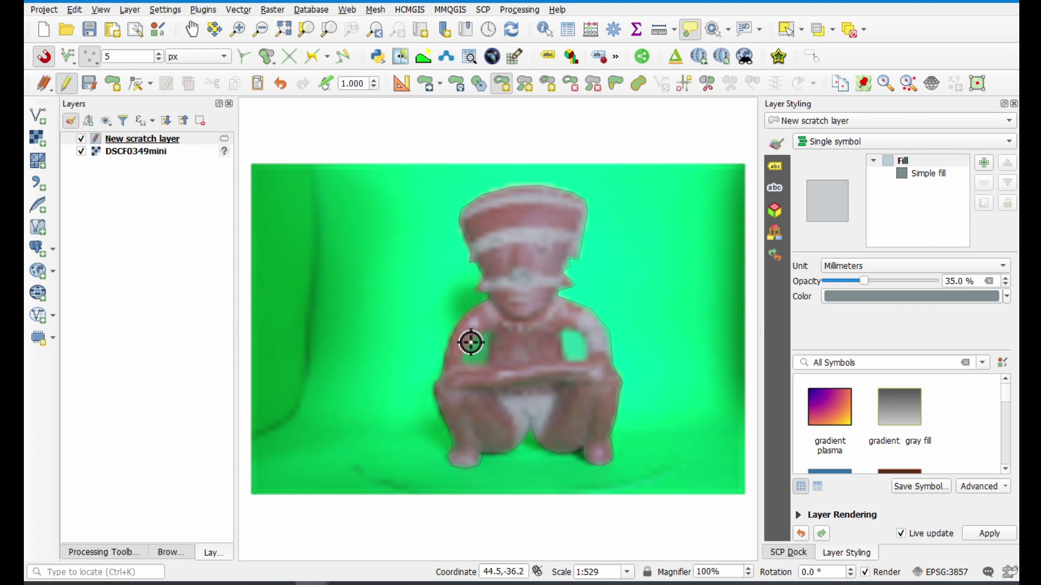
pyautogui.rightClick(551, 372)
pyautogui.click(562, 329)
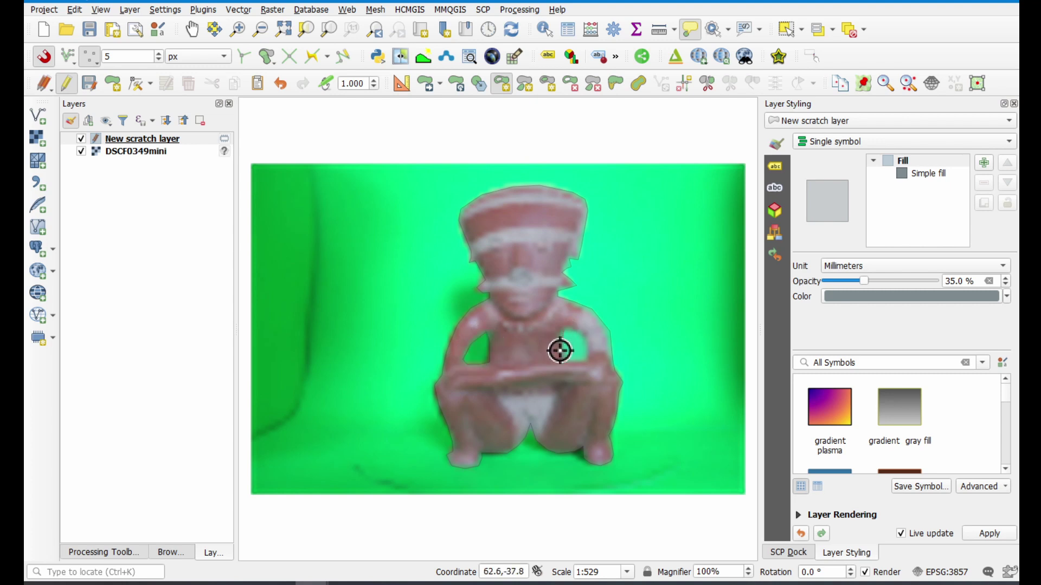
pyautogui.click(565, 355)
pyautogui.rightClick(590, 351)
pyautogui.click(86, 142)
pyautogui.click(89, 83)
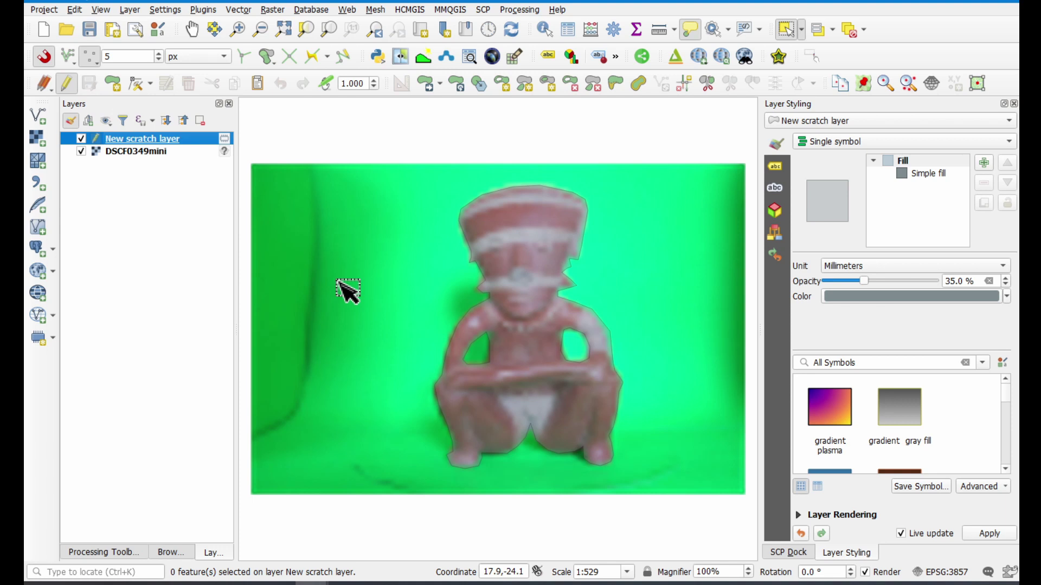
# Move the figurine polygon off the photo to sit above it
pyautogui.click(527, 271)
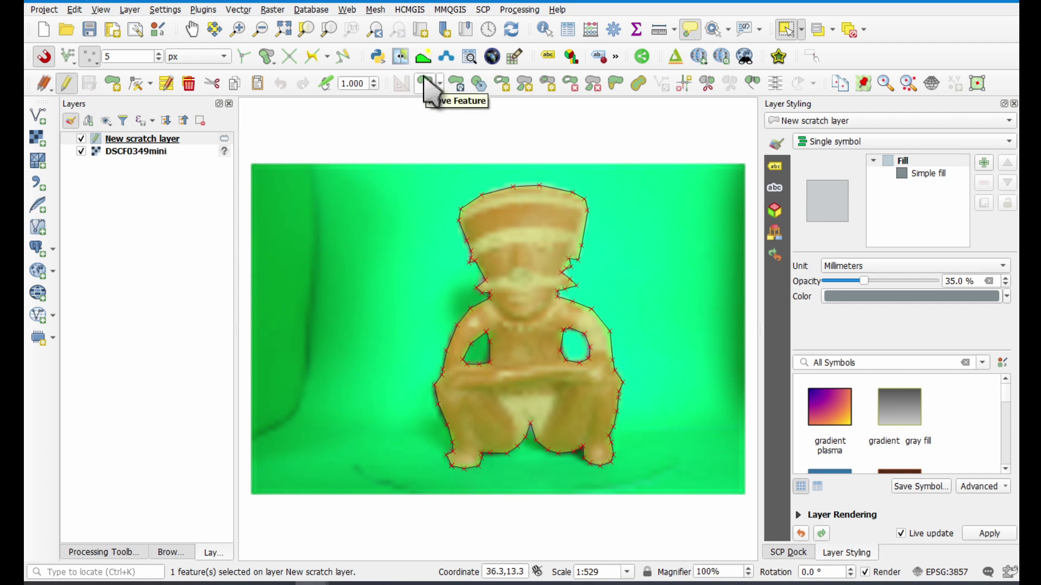
pyautogui.click(426, 82)
pyautogui.click(536, 409)
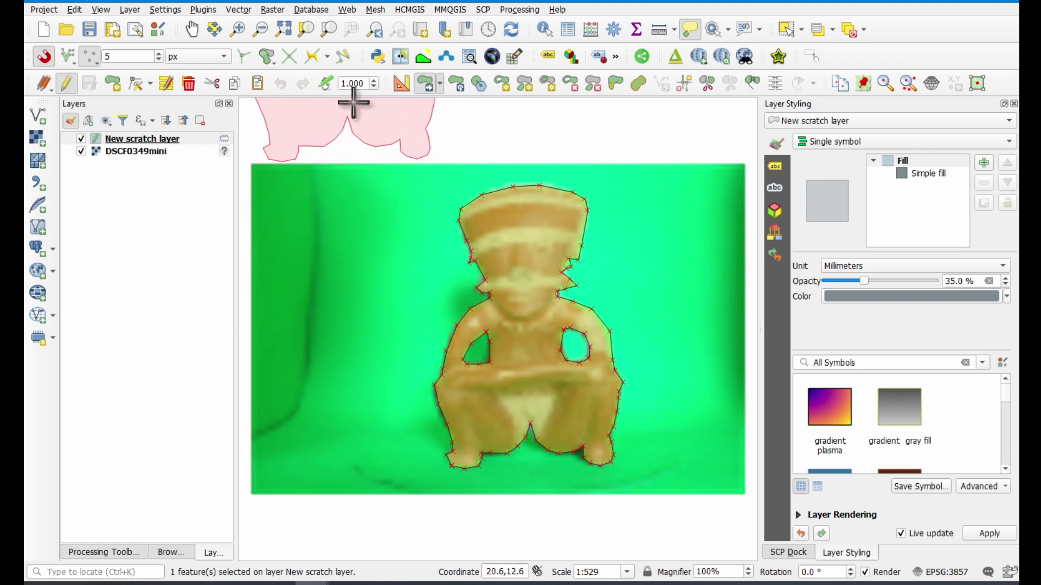
pyautogui.click(353, 102)
# Hide the DSCF0349mini photo layer and save the scratch layer's edits
pyautogui.moveTo(365, 174); pyautogui.dragTo(542, 486)
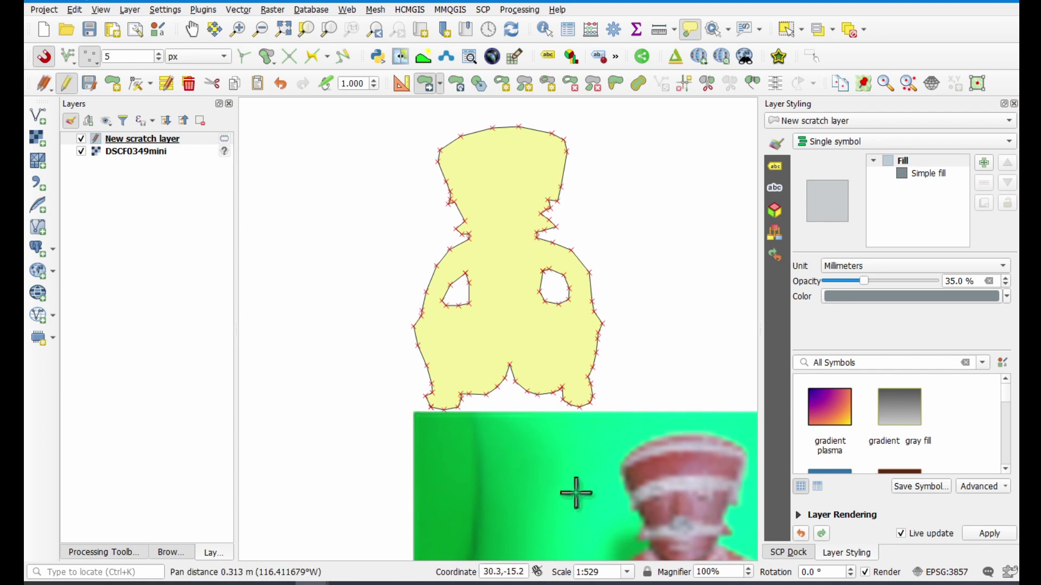
pyautogui.moveTo(574, 493); pyautogui.dragTo(400, 260)
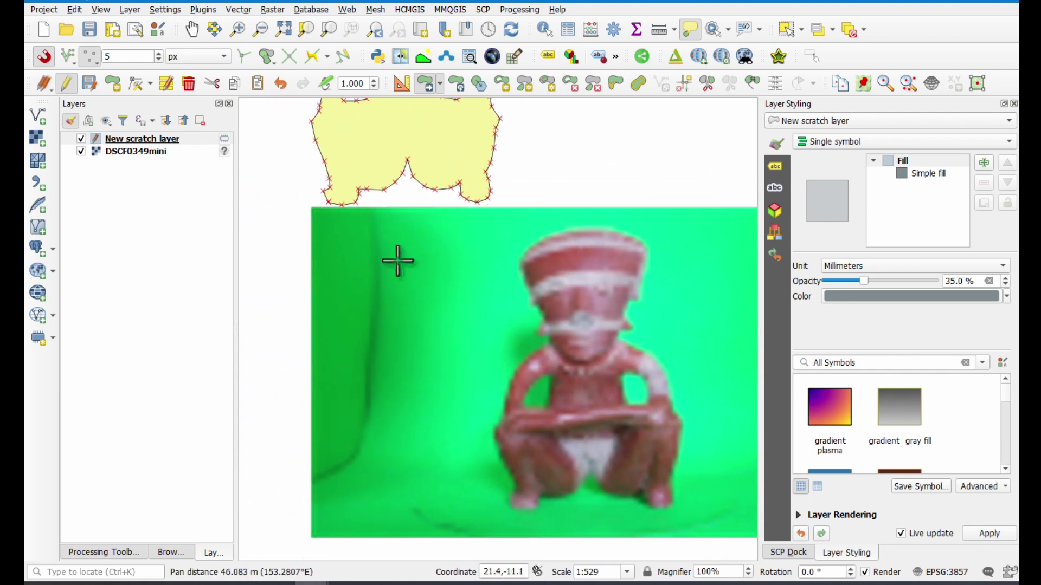
pyautogui.click(82, 152)
pyautogui.click(89, 83)
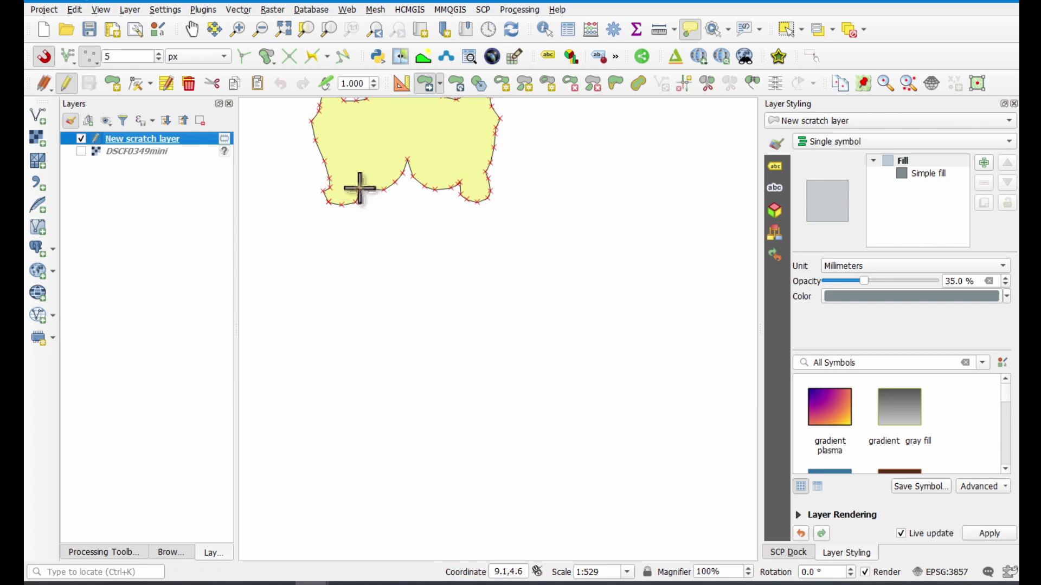
# Switch off editing on the scratch layer and centre the polygon in view
pyautogui.click(116, 161)
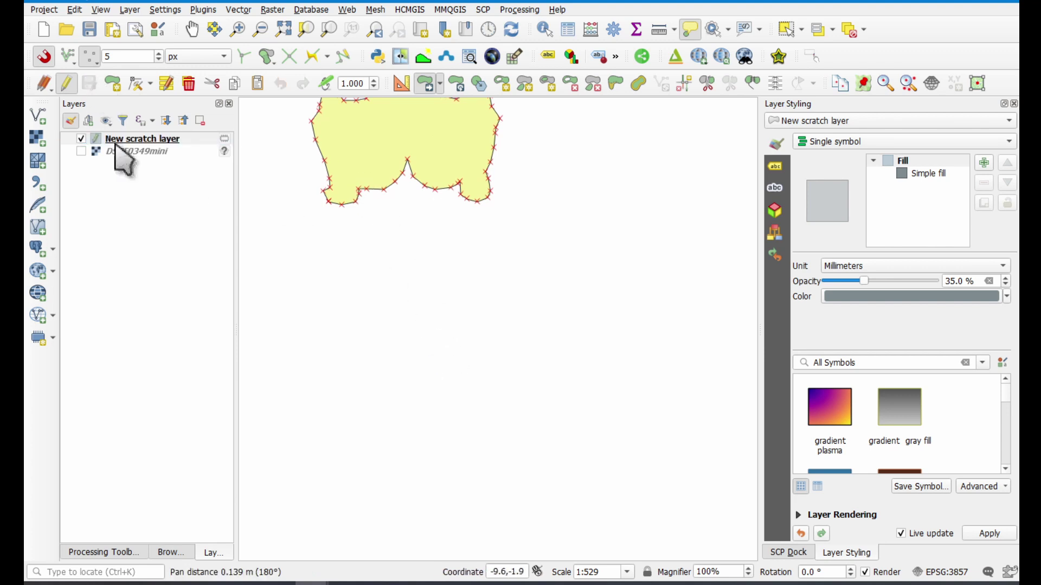
pyautogui.click(66, 83)
pyautogui.moveTo(373, 240); pyautogui.dragTo(442, 483)
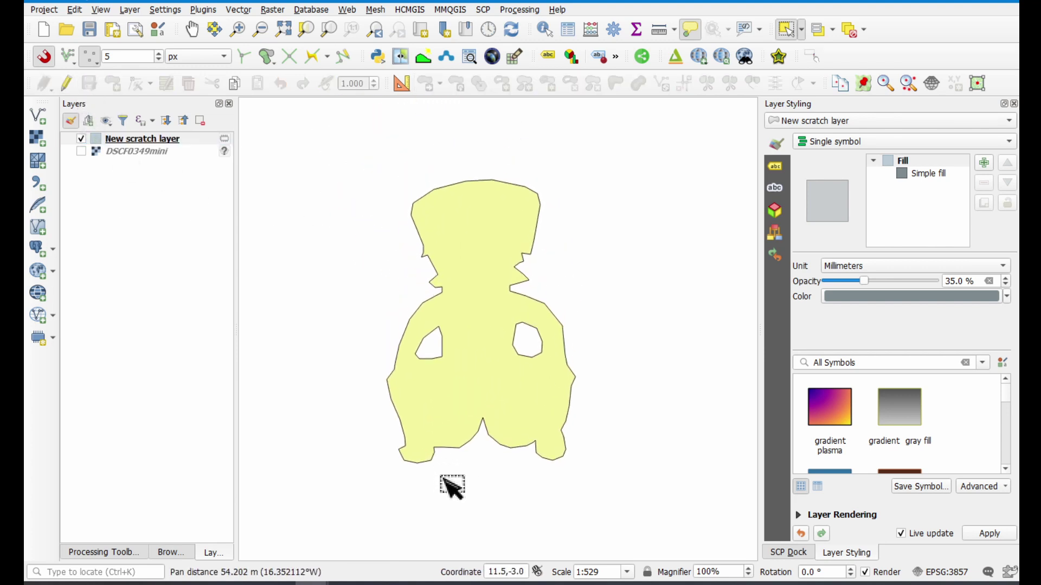
# Select the figurine polygon and copy it with Edit > Copy Features
pyautogui.click(787, 31)
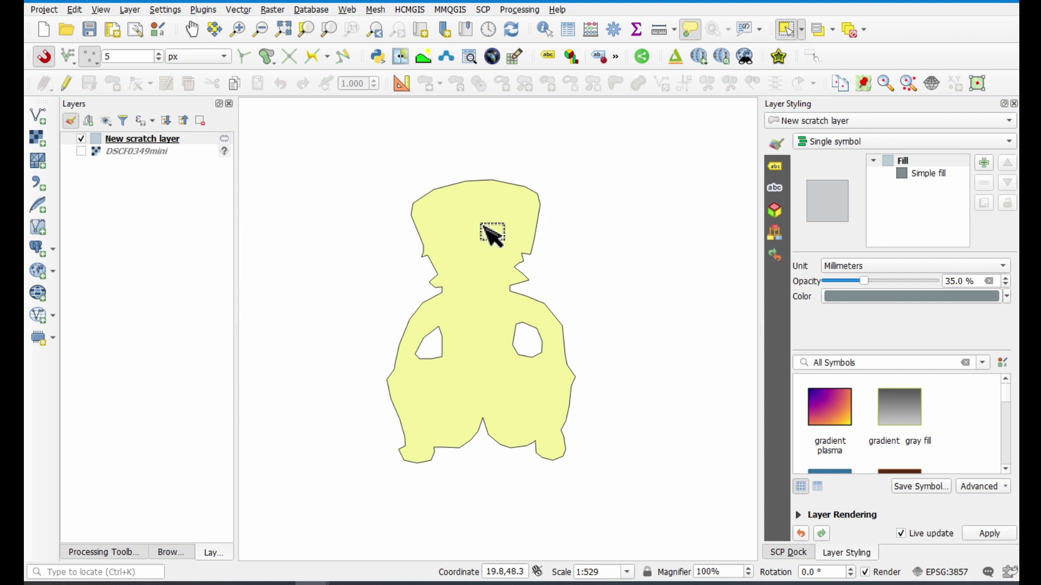
pyautogui.click(336, 215)
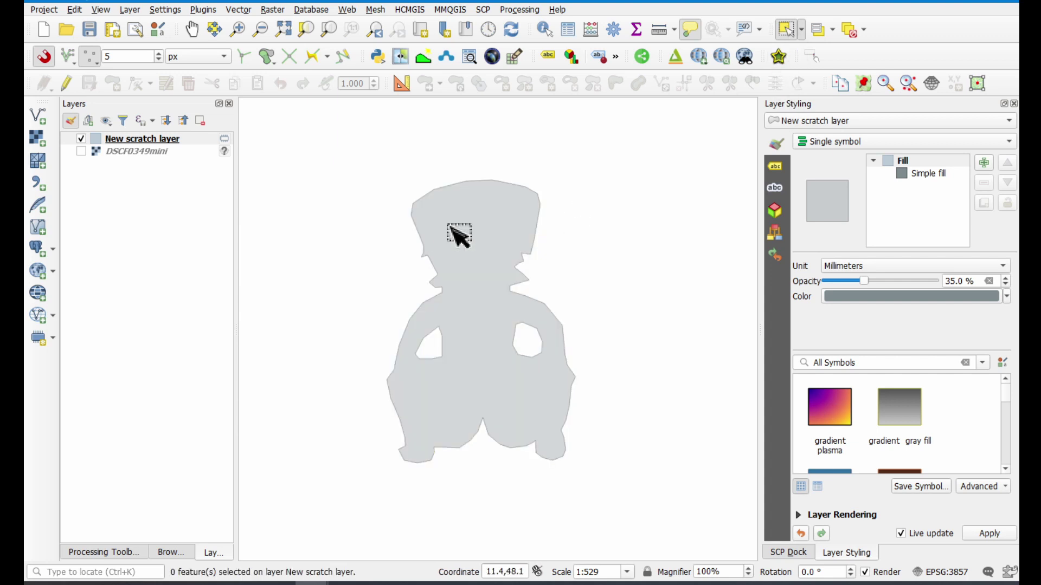
pyautogui.click(496, 228)
pyautogui.click(75, 9)
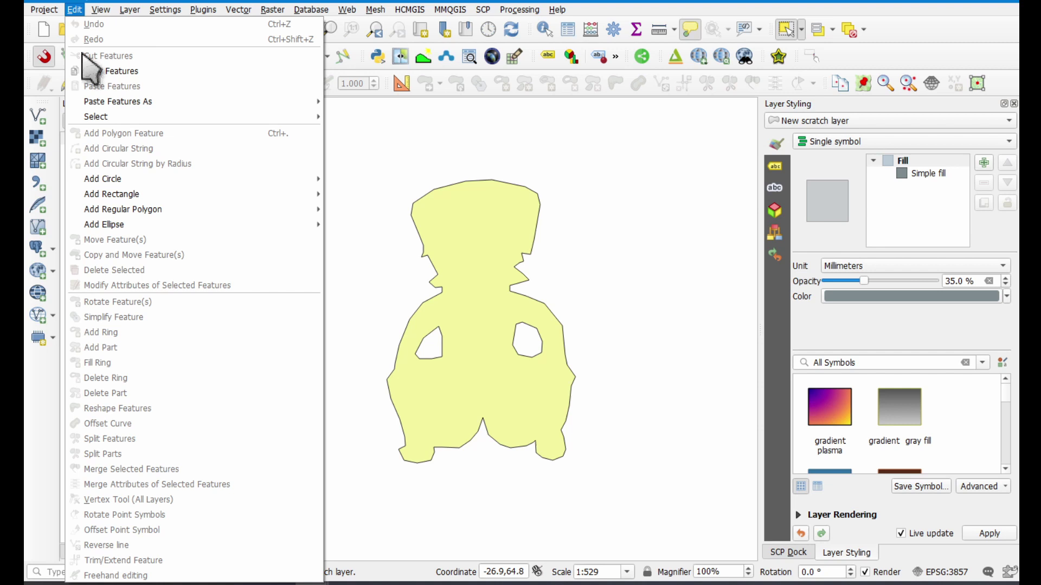
pyautogui.click(85, 71)
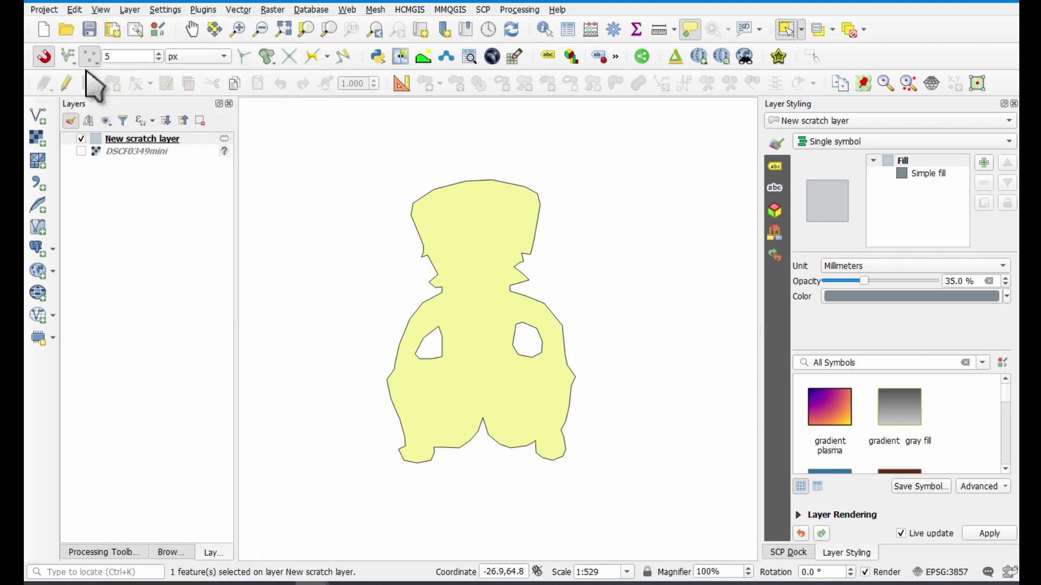
# Start a new fill legend patch shape from the Style Manager
pyautogui.click(164, 9)
pyautogui.click(174, 39)
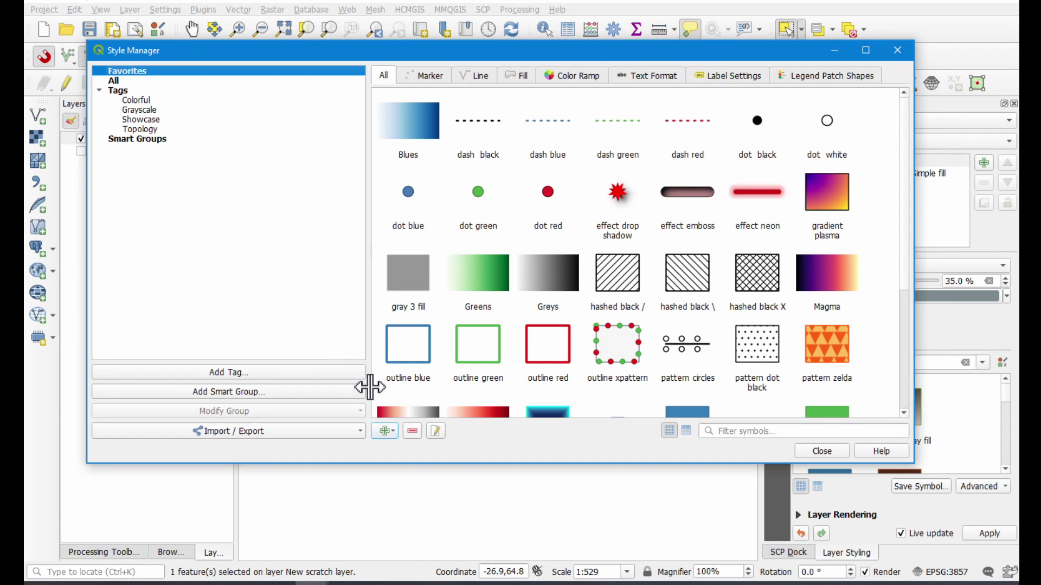
pyautogui.click(386, 431)
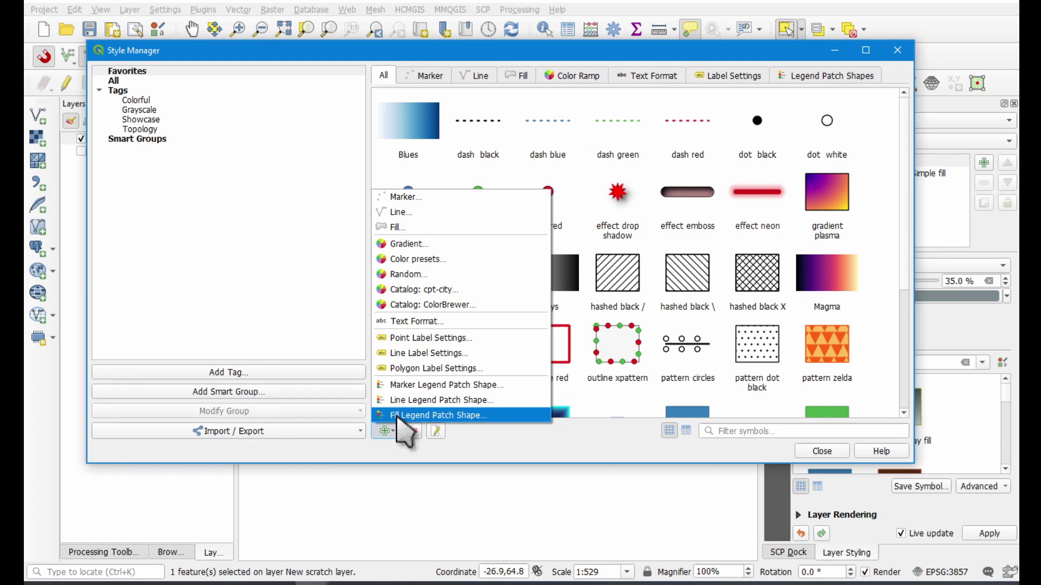
pyautogui.click(398, 416)
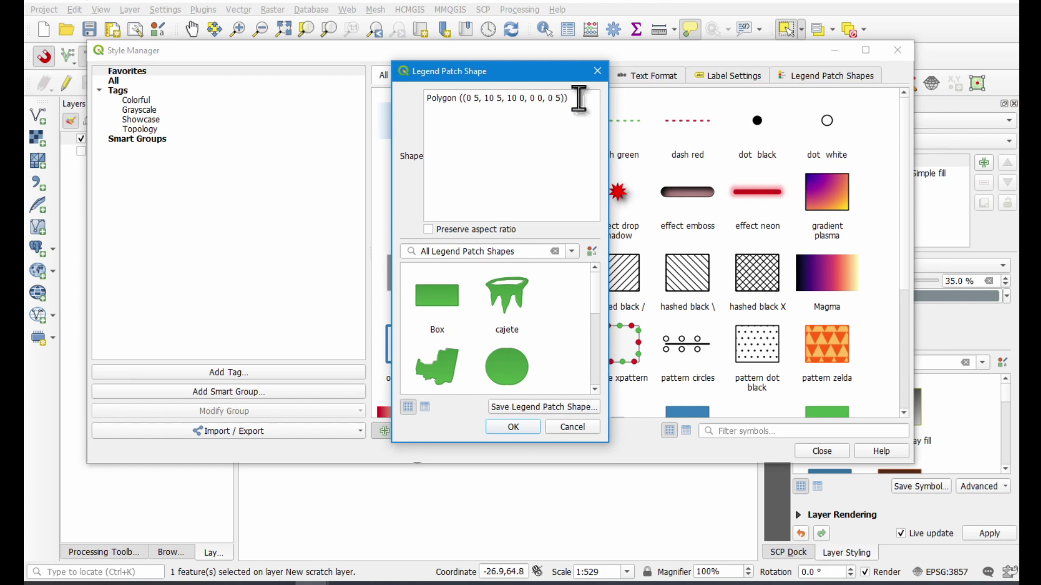
# Replace the default rectangle with the pasted figurine polygon WKT, removing the wkt_geom header line
pyautogui.moveTo(579, 99); pyautogui.dragTo(427, 97)
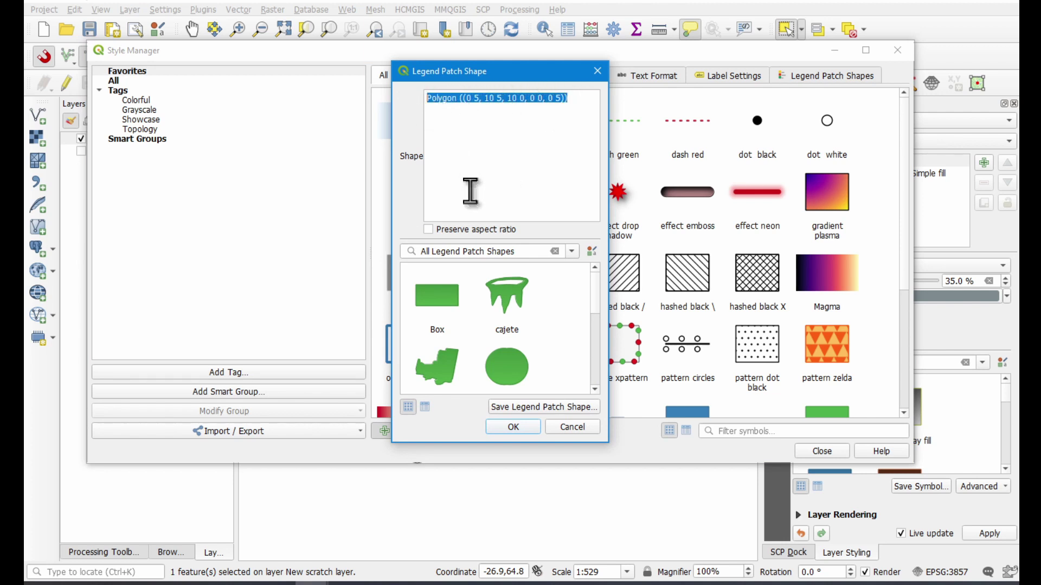
pyautogui.press('Delete')
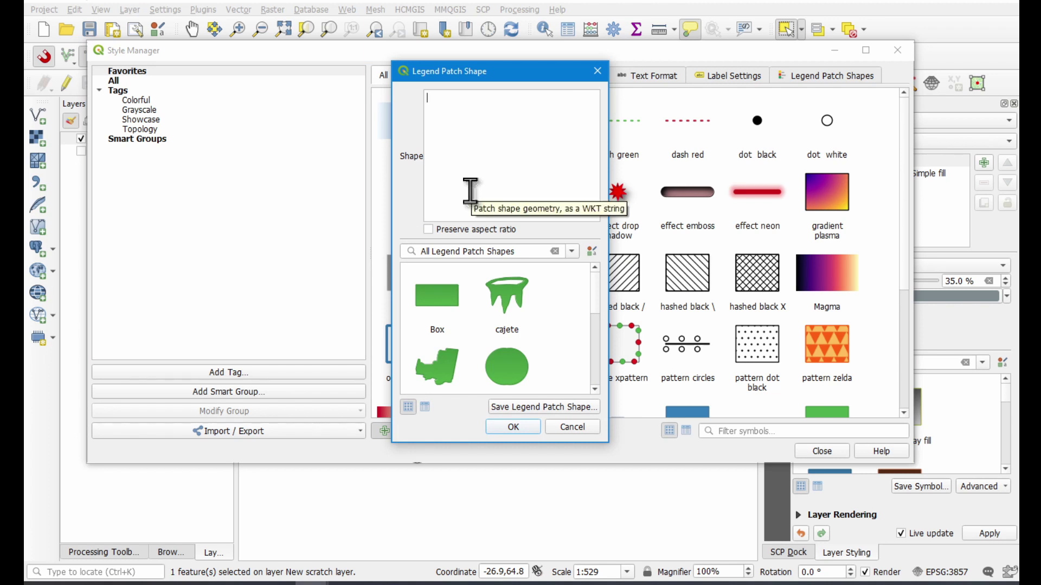
pyautogui.hotkey('ctrl', 'v')
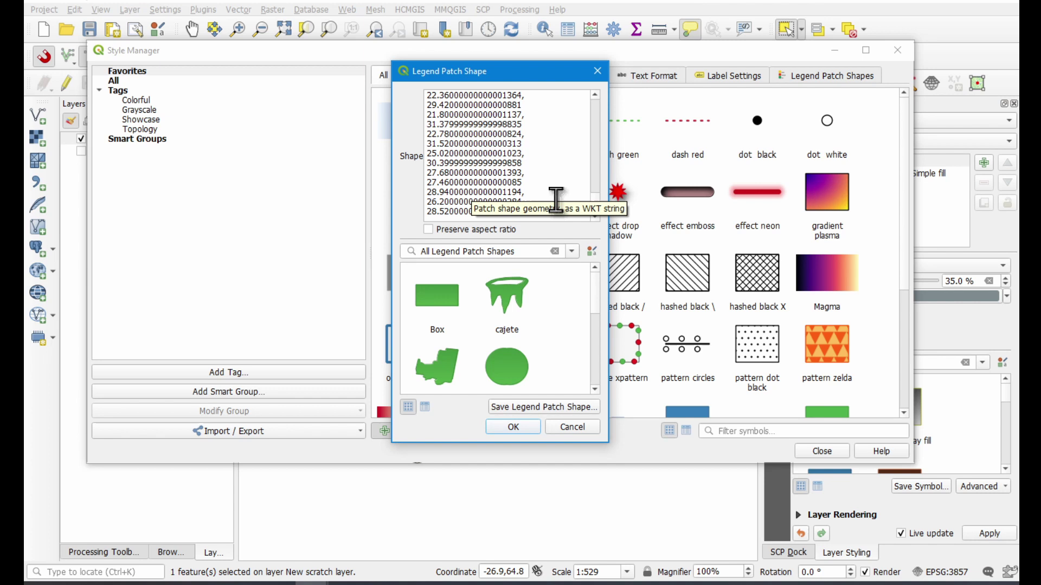
pyautogui.moveTo(594, 204); pyautogui.dragTo(597, 111)
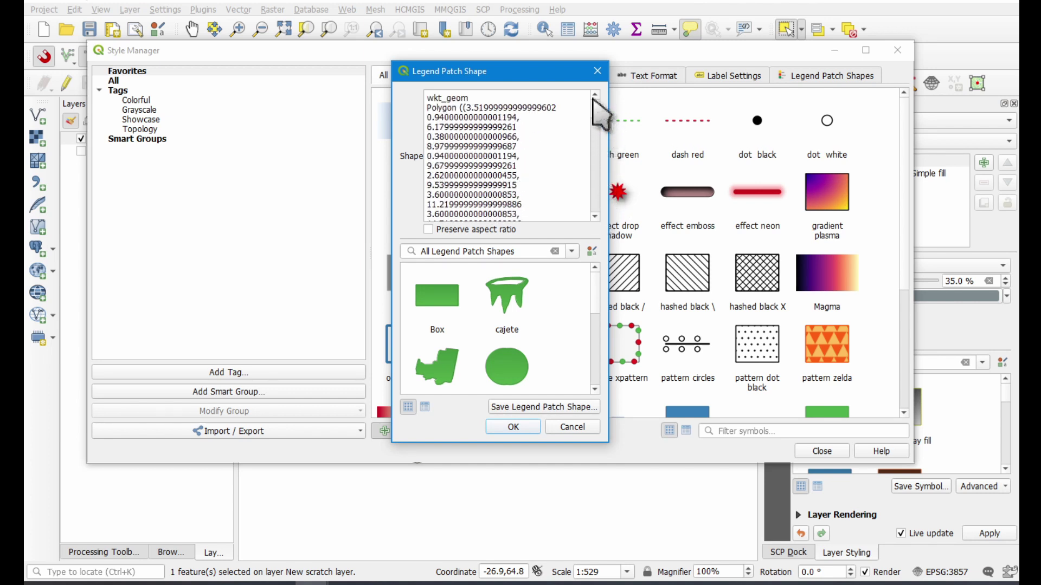
pyautogui.doubleClick(422, 96)
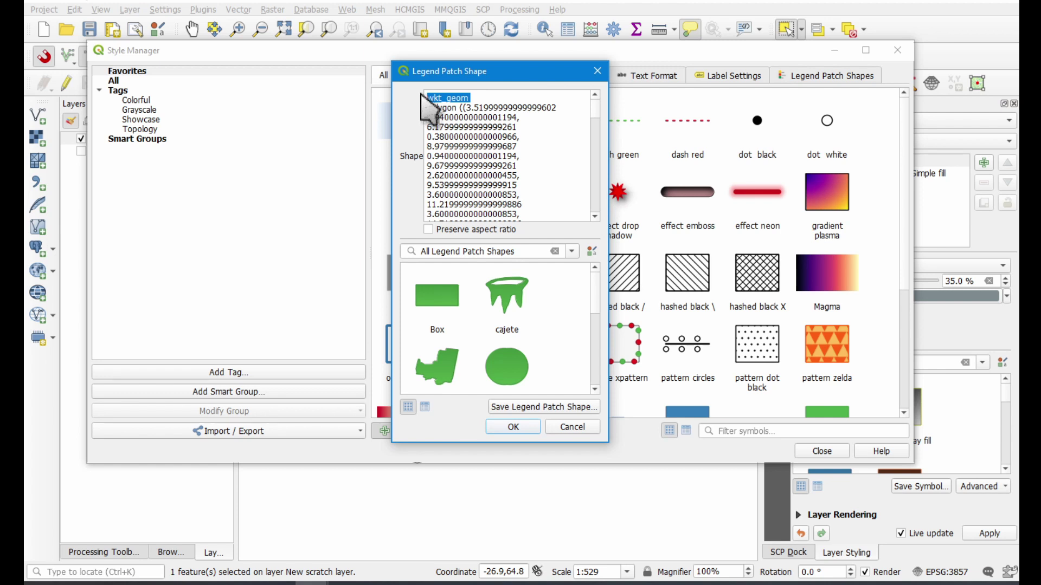
pyautogui.press('Delete')
pyautogui.press('Delete')
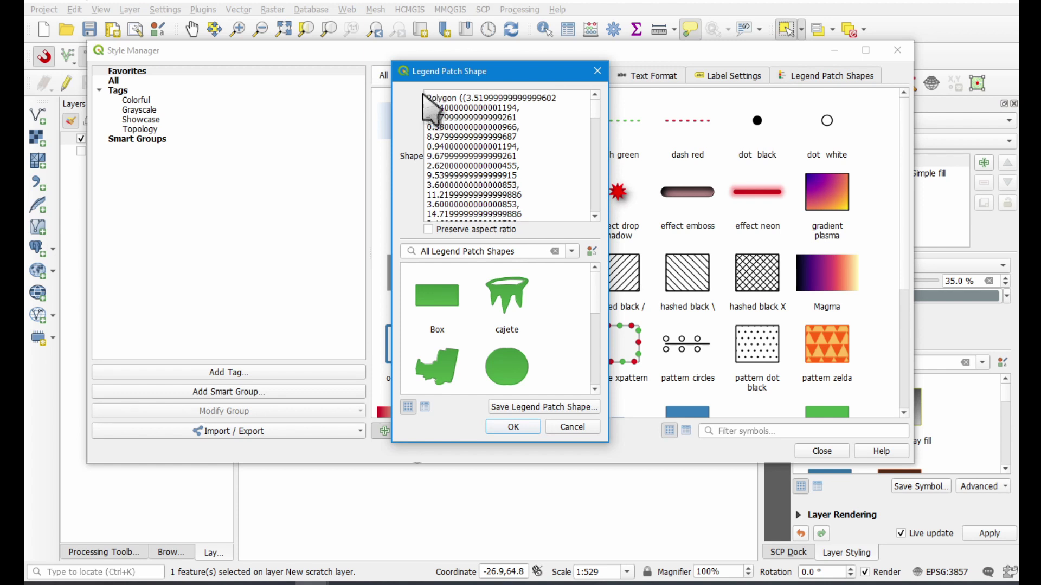
pyautogui.hotkey('ctrl', 'z')
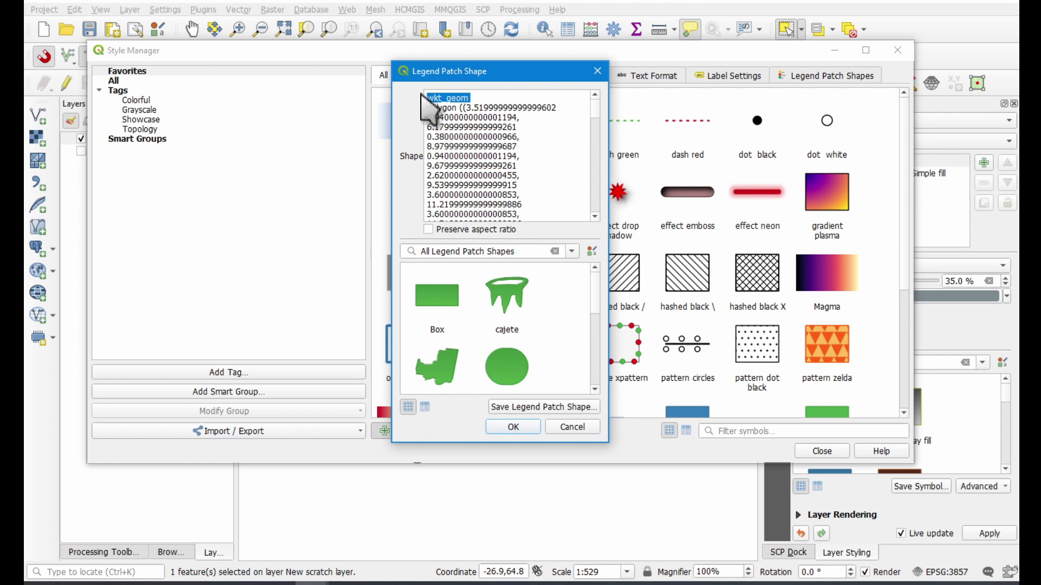
pyautogui.press('Delete')
pyautogui.press('Delete')
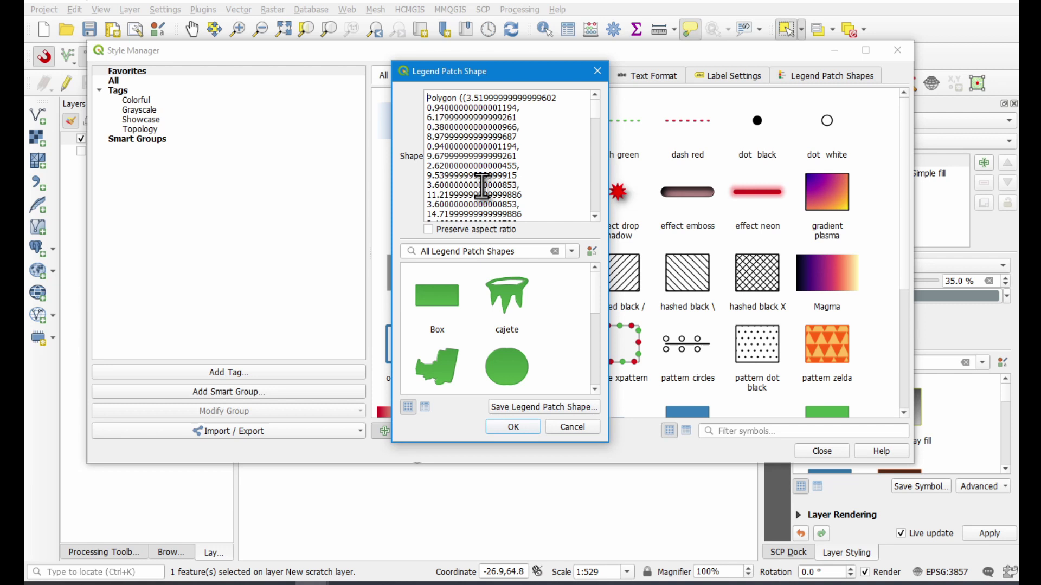
# Save the figurine shape as 'Figurine' under a new Archaeology tag
pyautogui.click(534, 407)
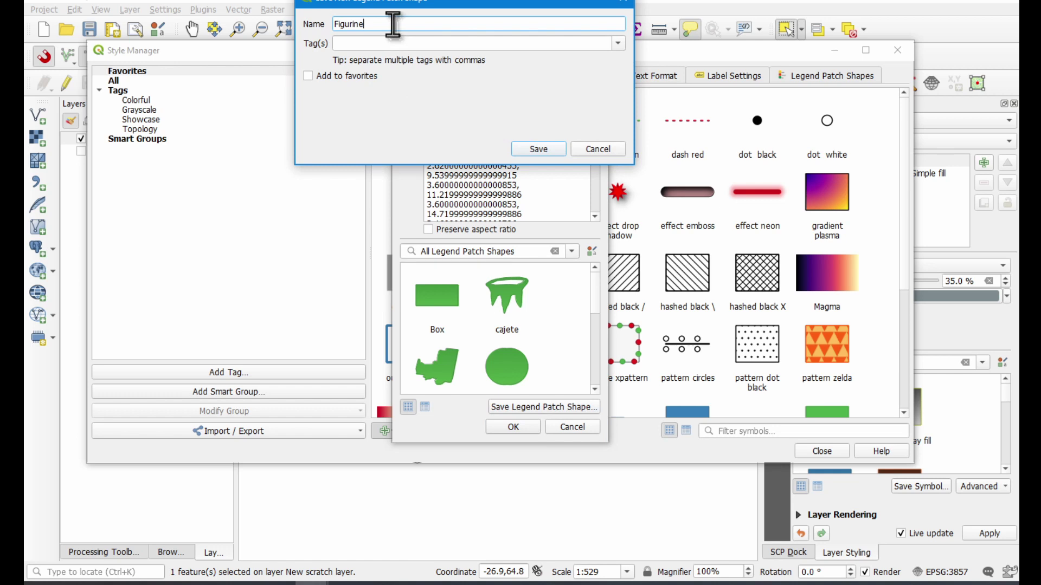
pyautogui.click(398, 43)
pyautogui.click(618, 43)
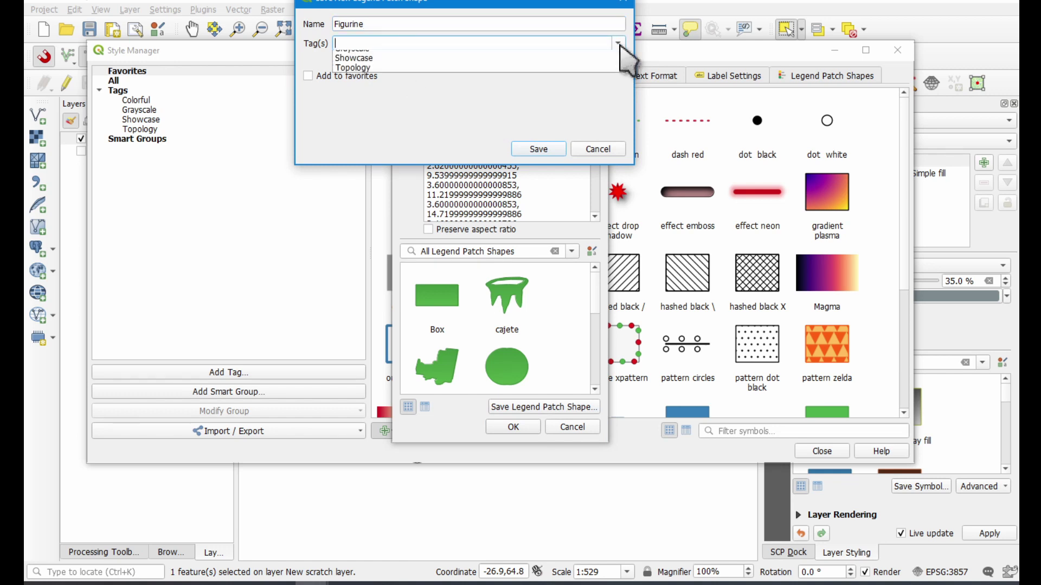
pyautogui.click(400, 43)
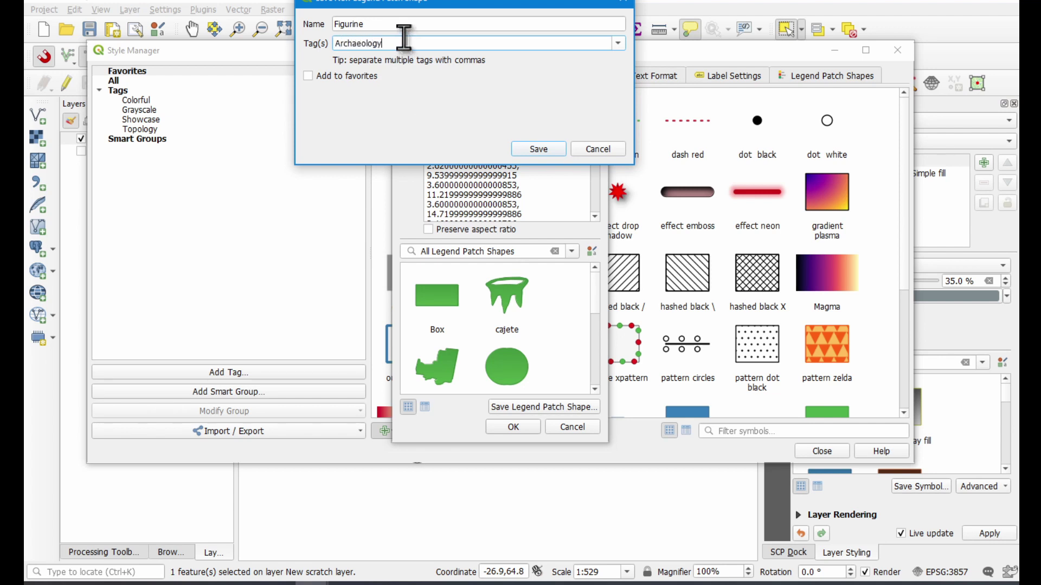
pyautogui.click(529, 148)
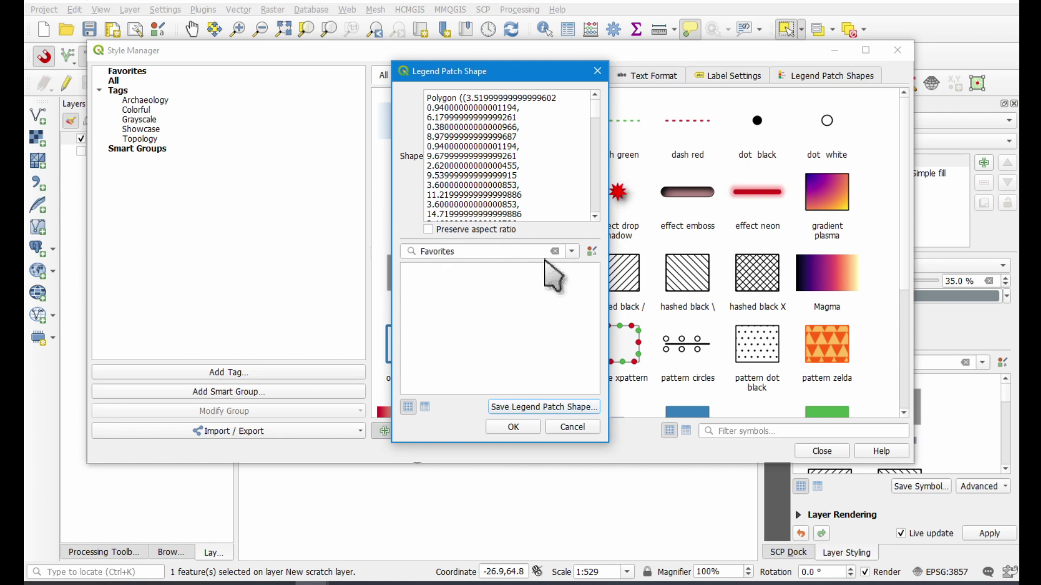
# Filter to Archaeology shapes, pick Figurine, and close the patch shape editor without saving
pyautogui.click(572, 251)
pyautogui.click(437, 284)
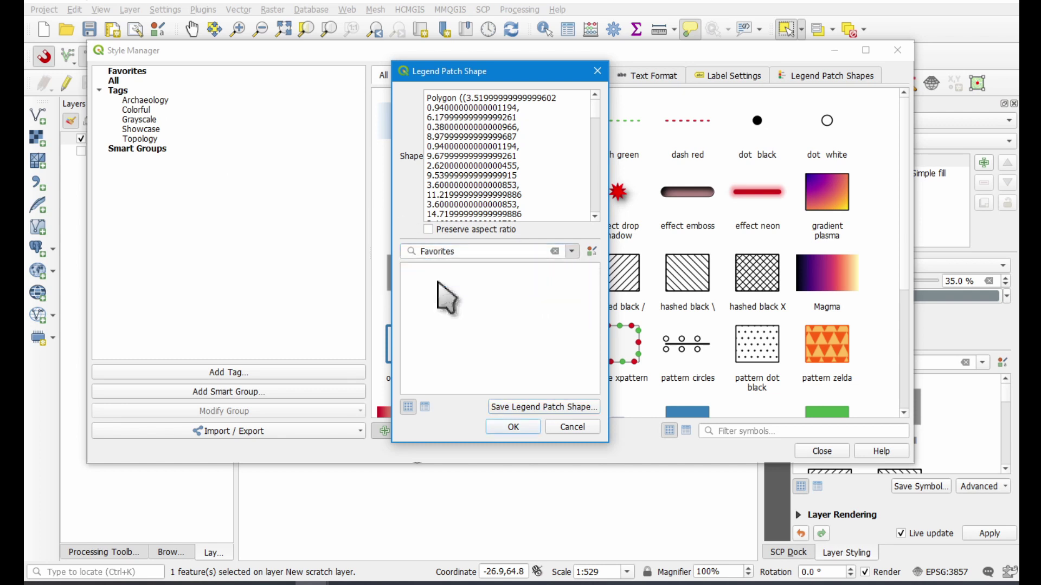
pyautogui.click(510, 306)
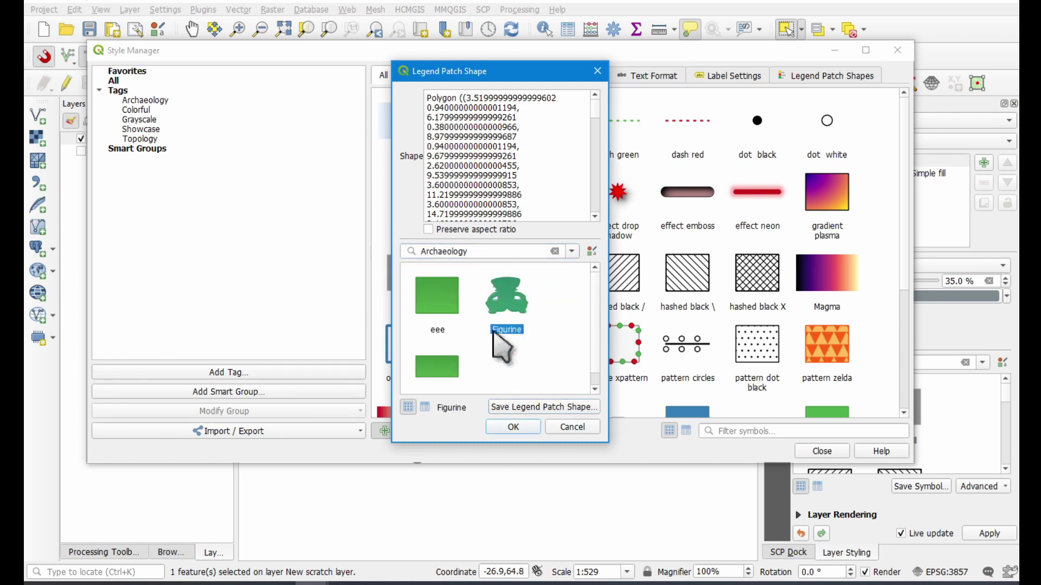
pyautogui.click(567, 433)
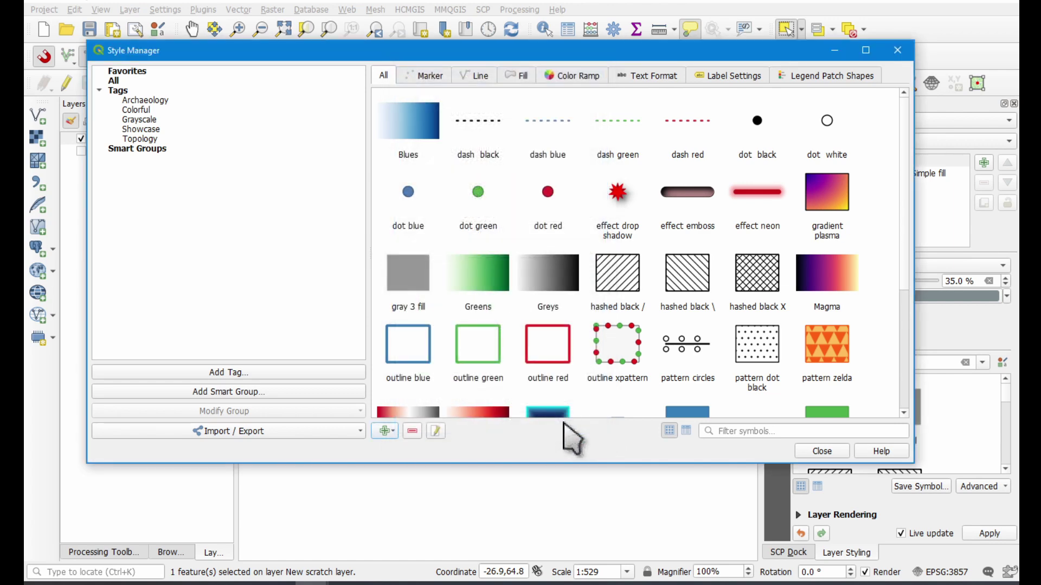
# Close the Style Manager and open the saved print layout from the Project menu
pyautogui.click(822, 452)
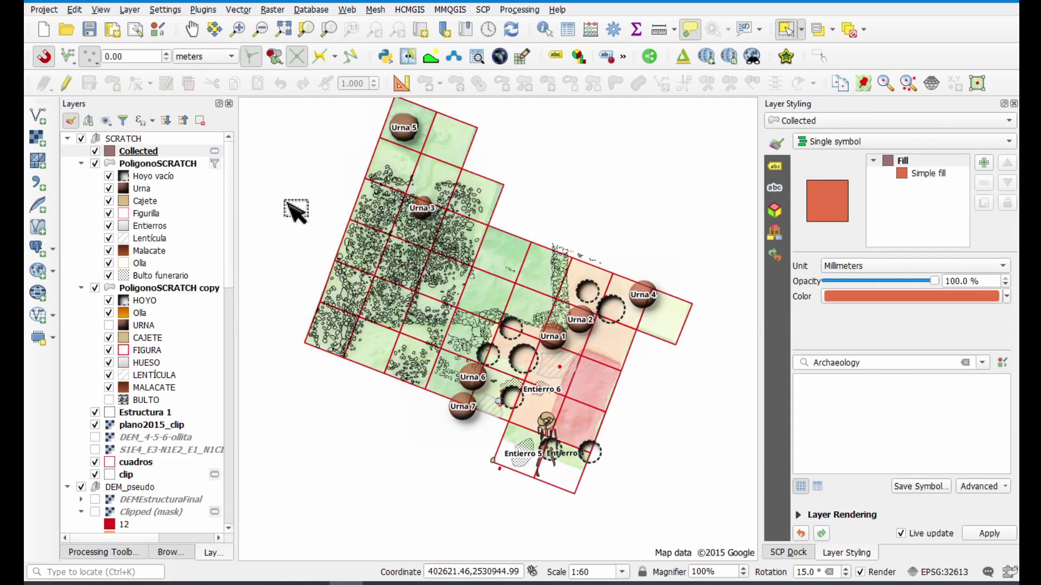
pyautogui.click(44, 10)
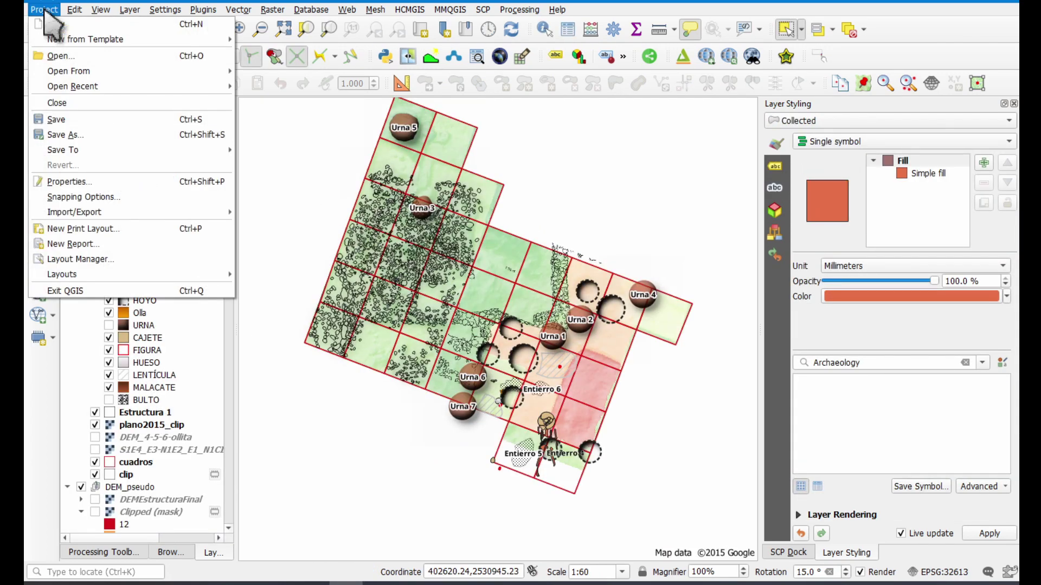
pyautogui.moveTo(213, 273)
pyautogui.click(262, 289)
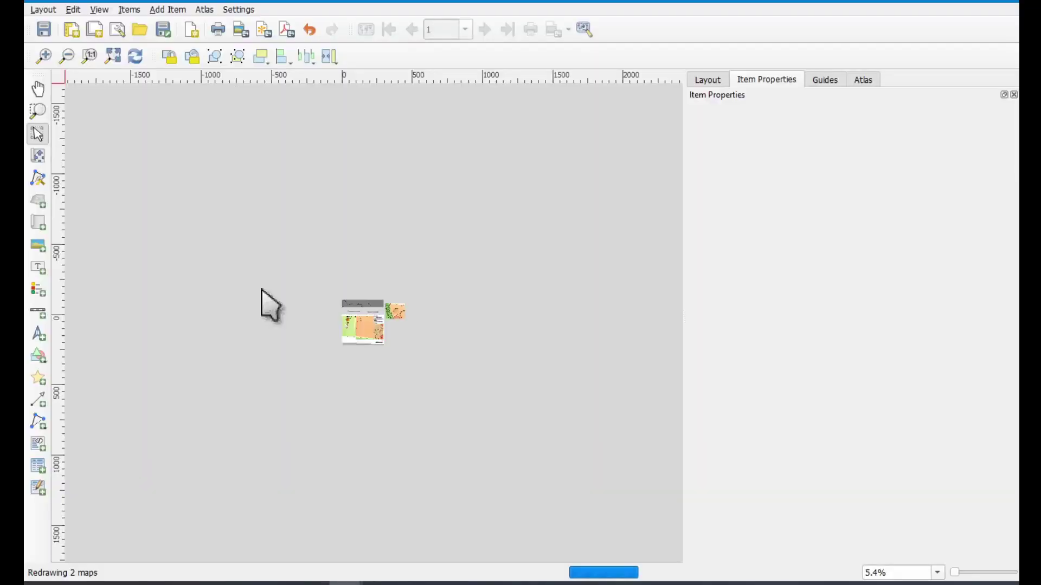
# Fit the whole layout in view, zoom in, and select the Simbología legend
pyautogui.click(113, 56)
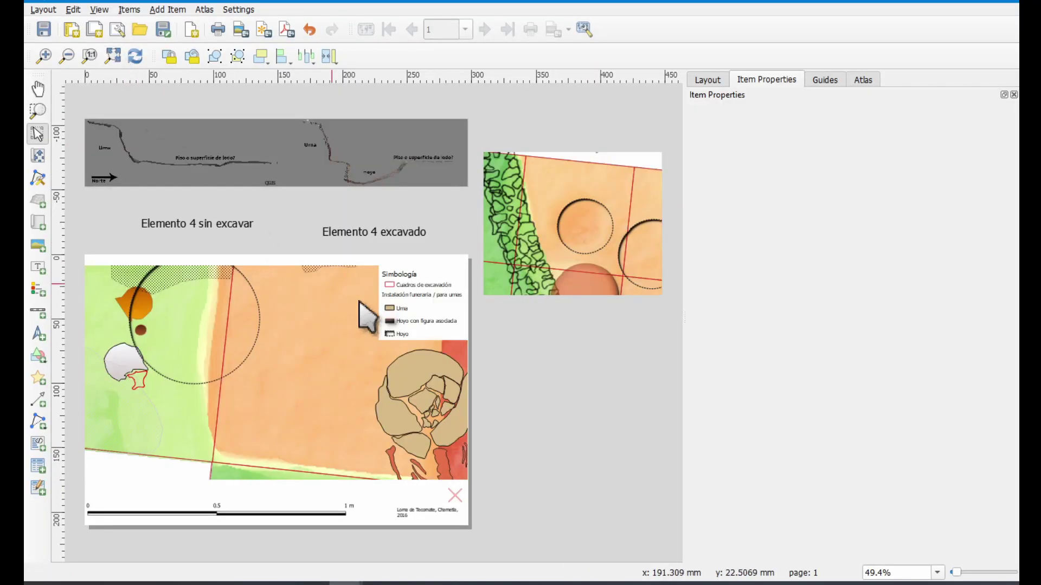
pyautogui.scroll(2, 425, 318)
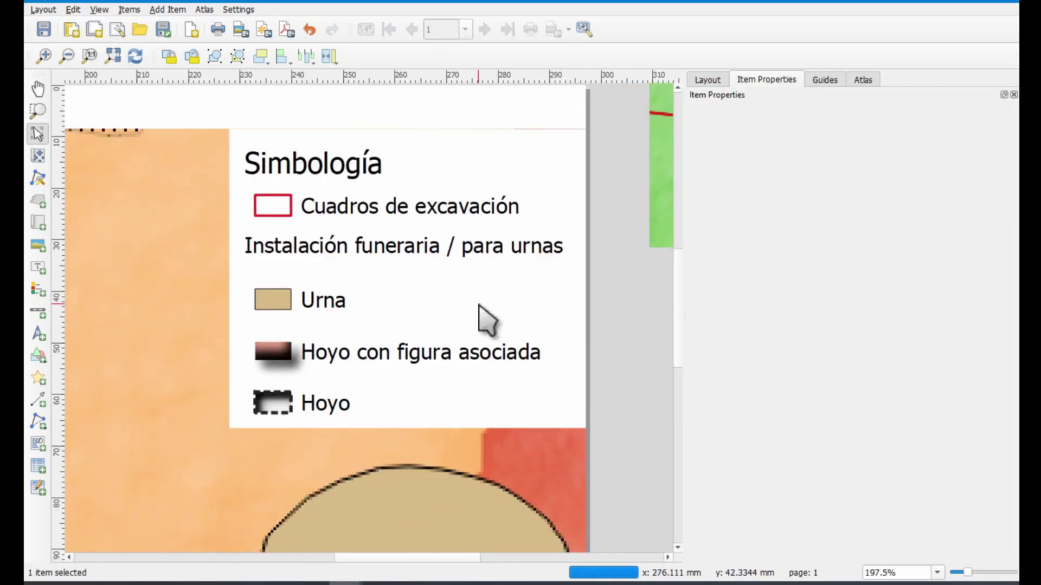
pyautogui.click(476, 304)
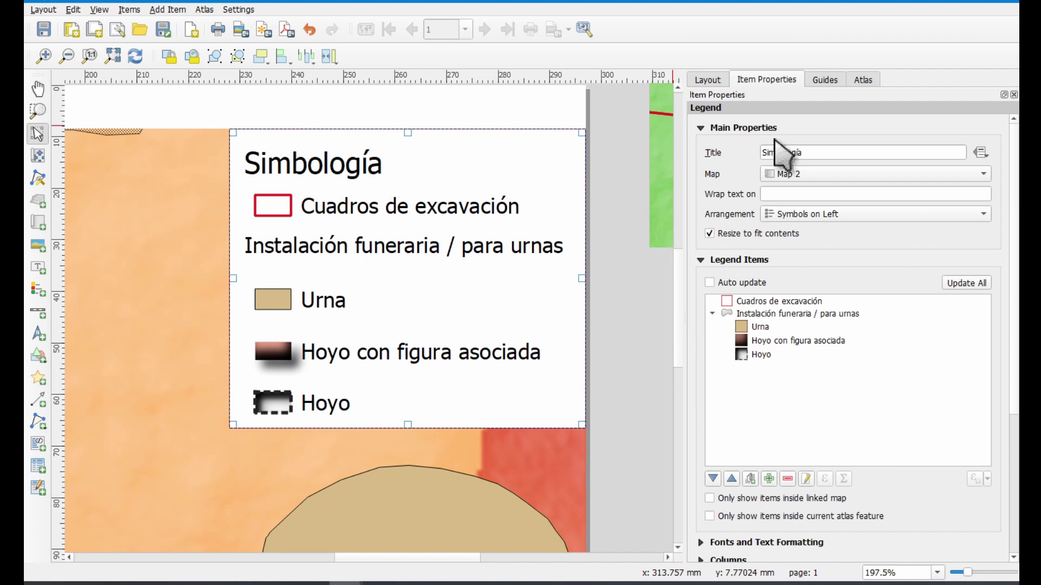
# Give the 'Hoyo con figura asociada' legend entry the Figurine patch shape from the Archaeology group
pyautogui.click(774, 342)
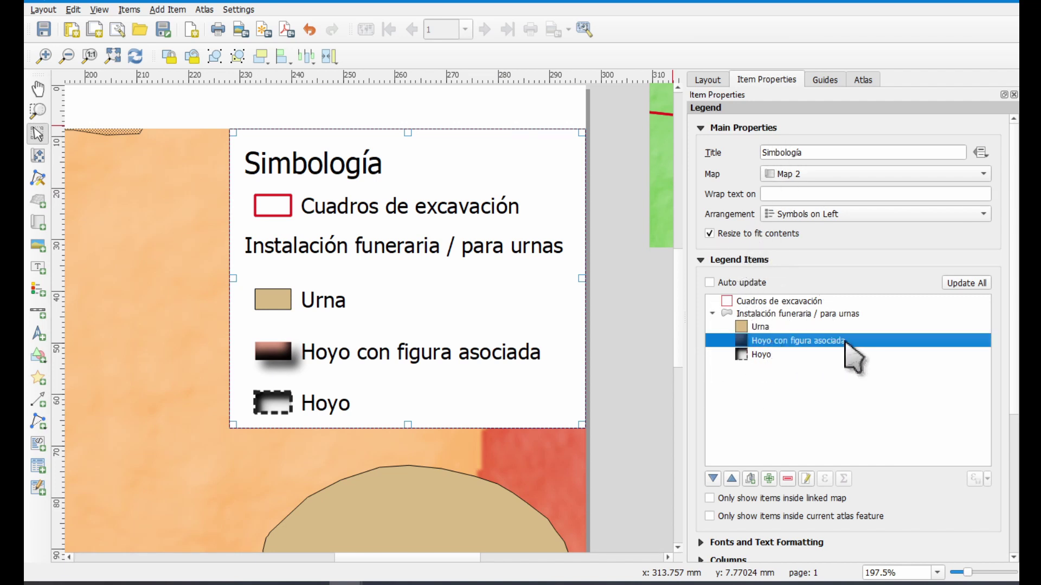
pyautogui.doubleClick(853, 354)
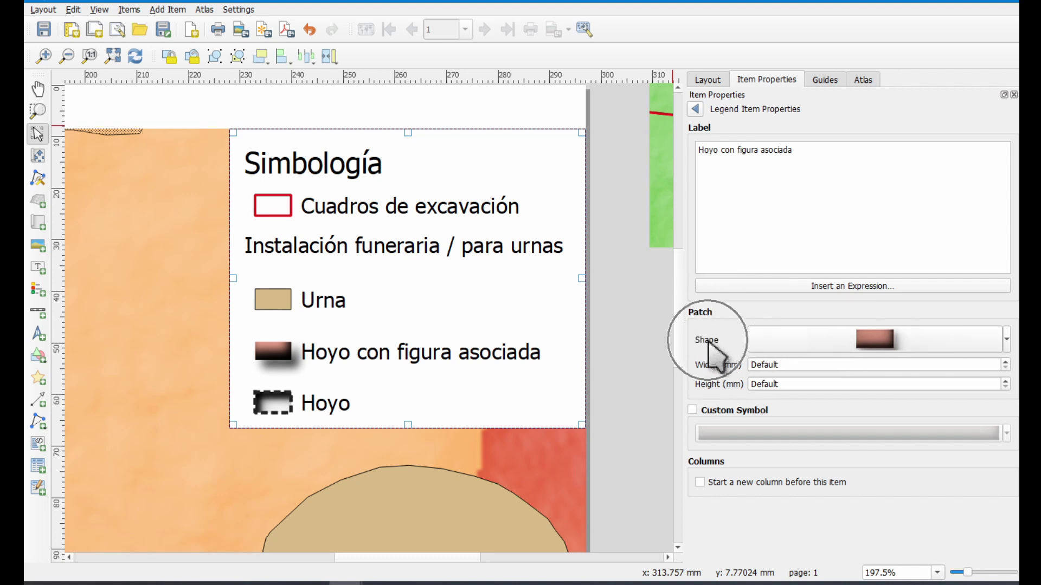
pyautogui.click(879, 339)
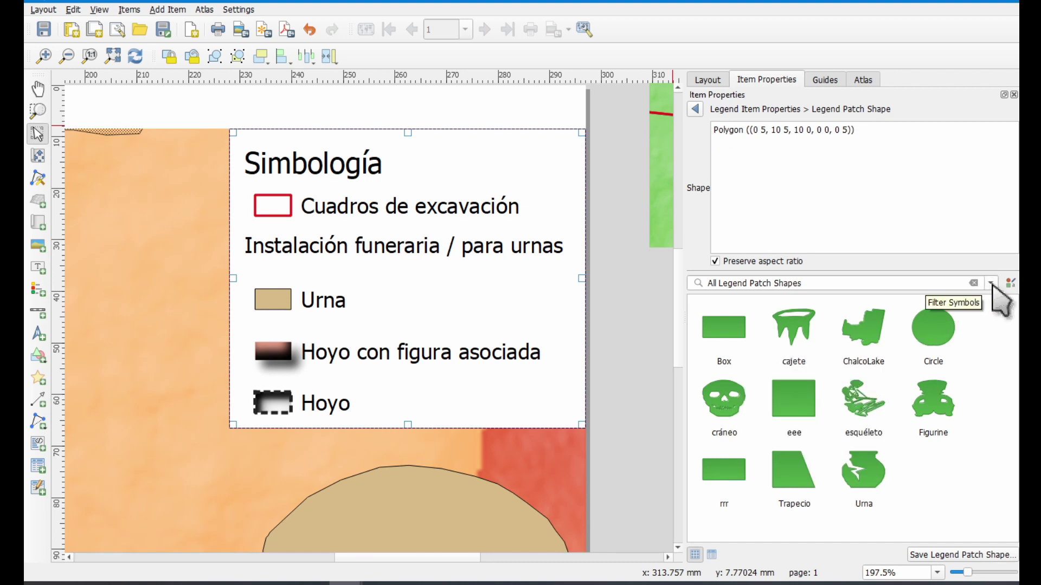
pyautogui.click(990, 283)
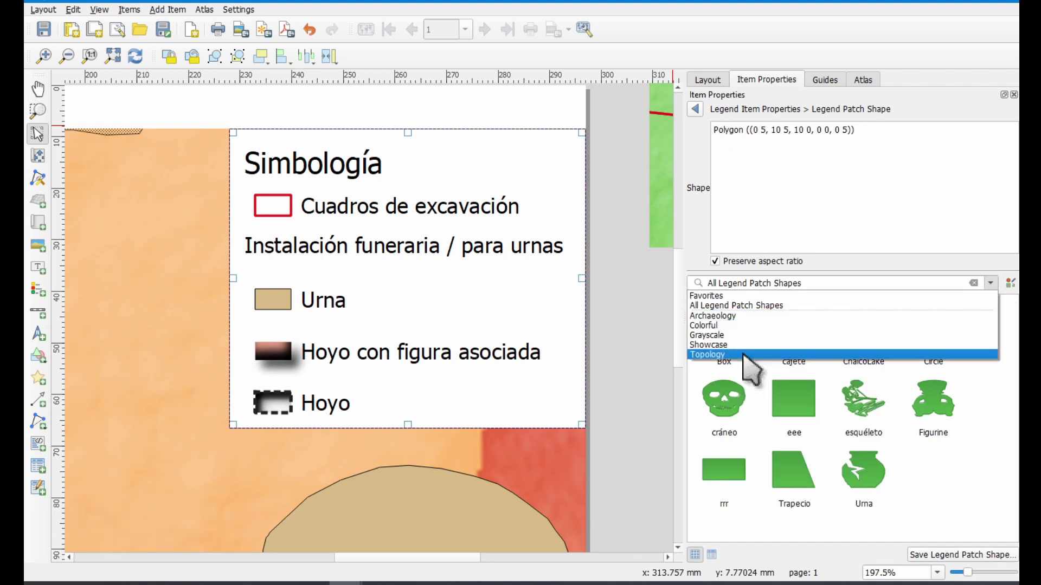
pyautogui.click(751, 316)
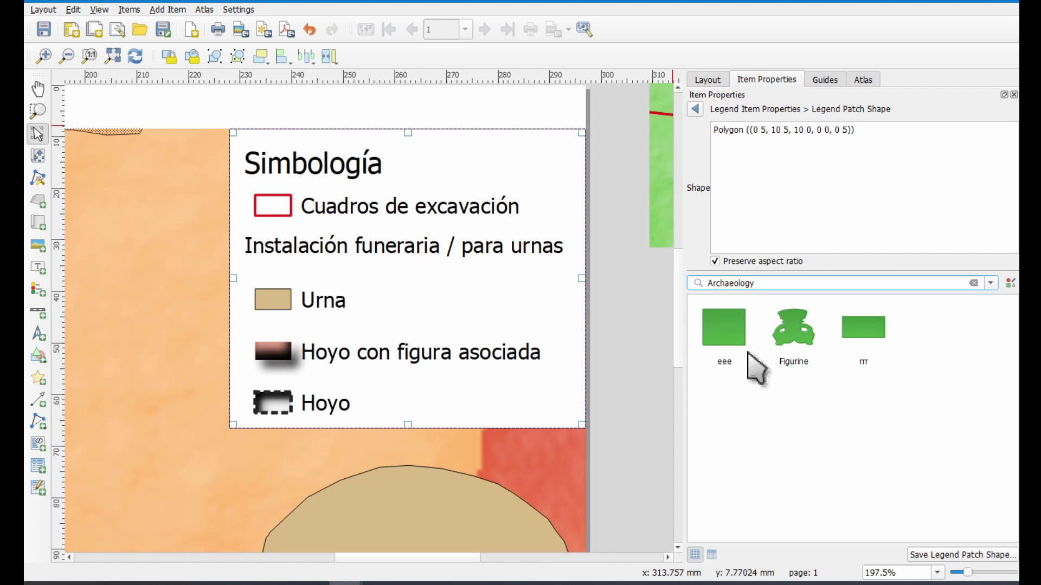
pyautogui.click(800, 345)
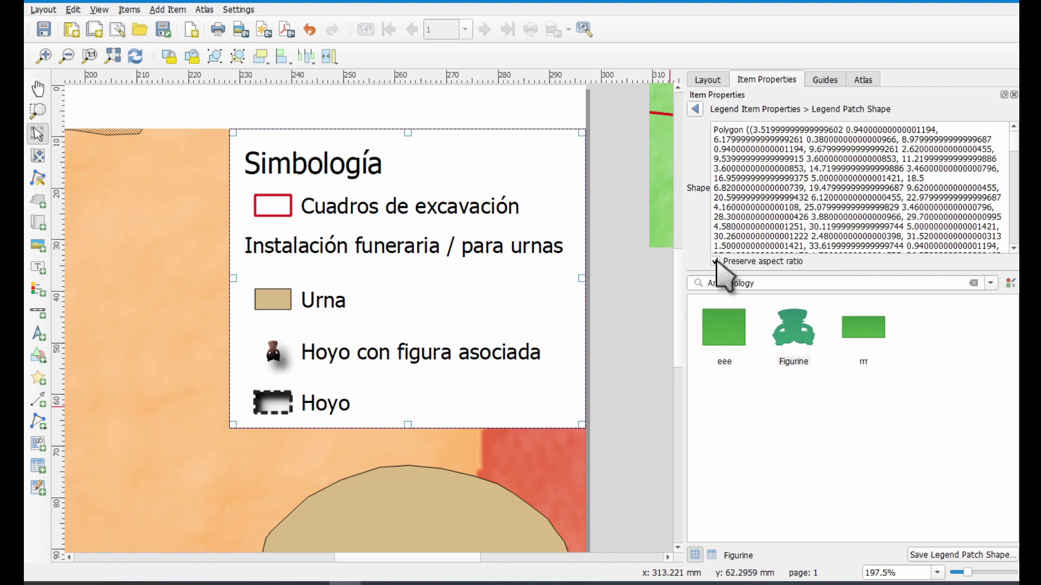
# Set a custom 7 × 7 mm width and height for the figurine patch
pyautogui.click(695, 110)
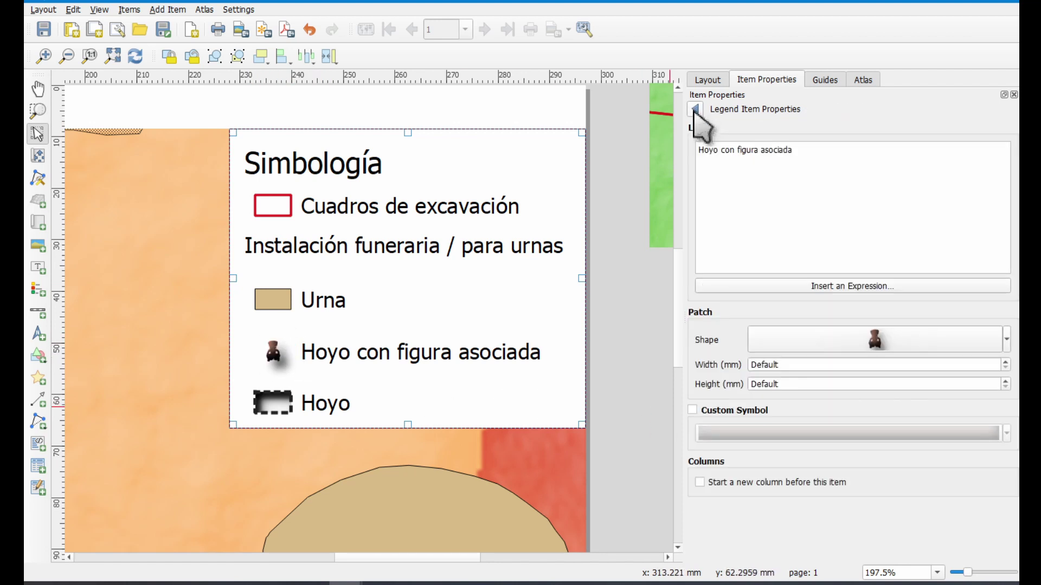
pyautogui.click(1004, 362)
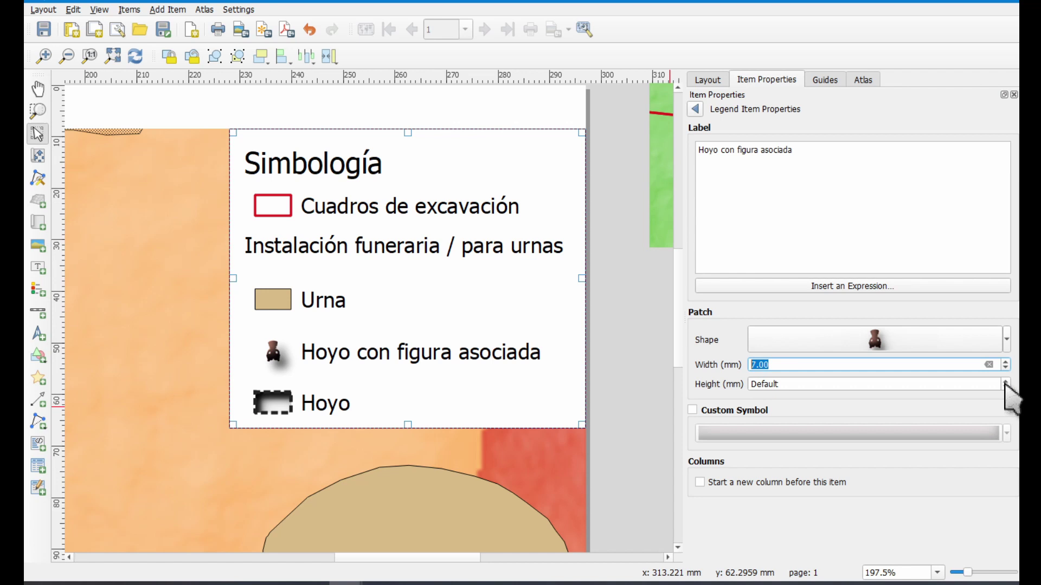
pyautogui.click(1005, 382)
pyautogui.click(1006, 382)
pyautogui.click(1006, 381)
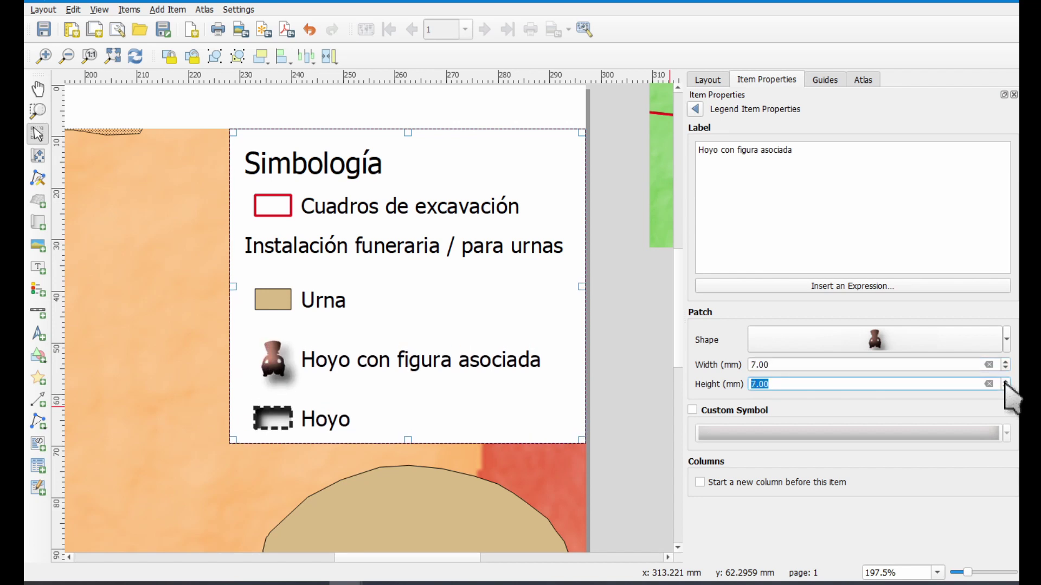
pyautogui.click(1005, 387)
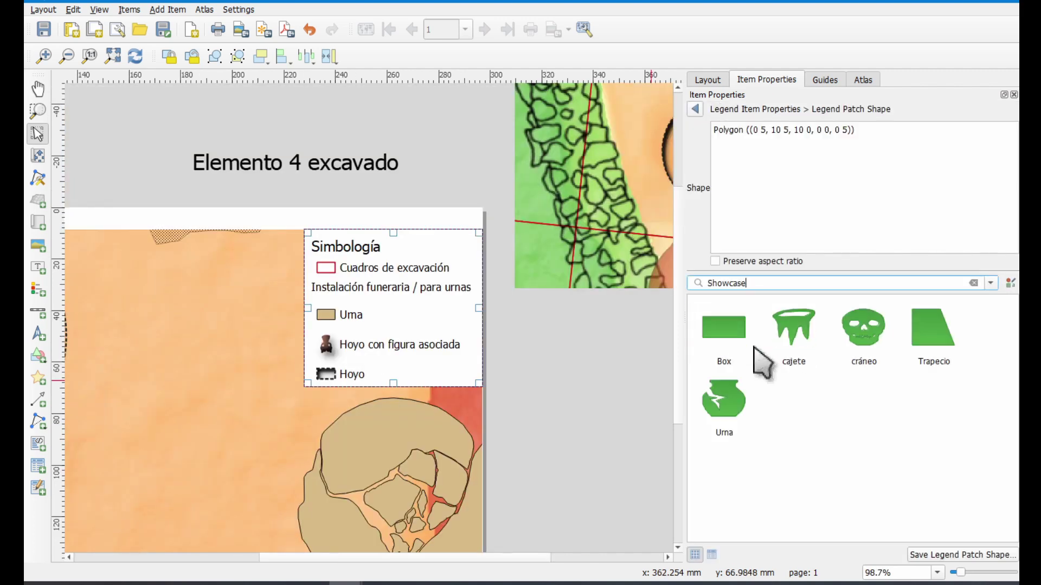
# Apply the Urna patch shape to the Urna entry and enlarge its width and height
pyautogui.click(724, 404)
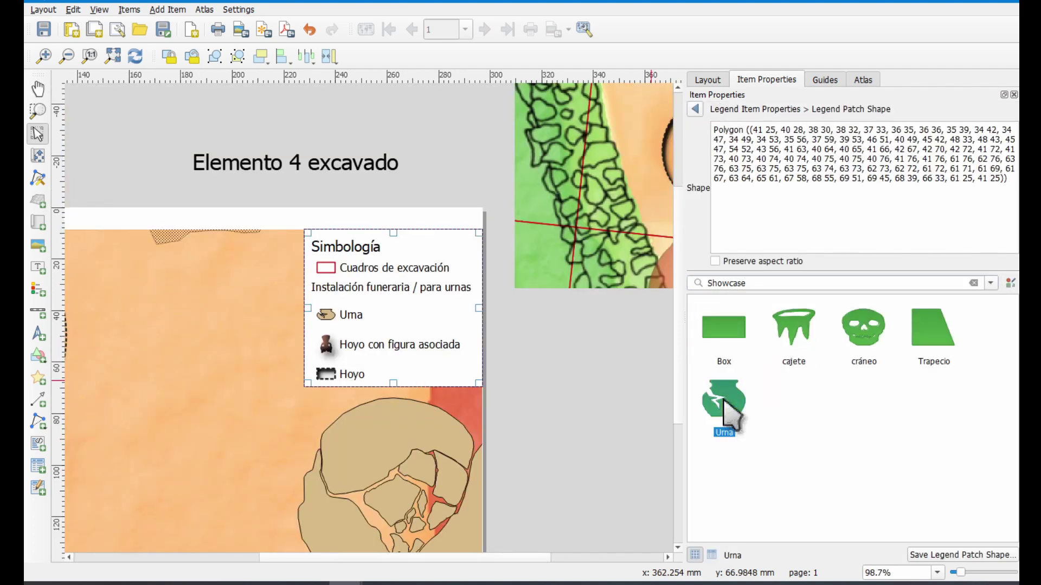
pyautogui.click(694, 109)
pyautogui.click(874, 340)
pyautogui.click(1006, 362)
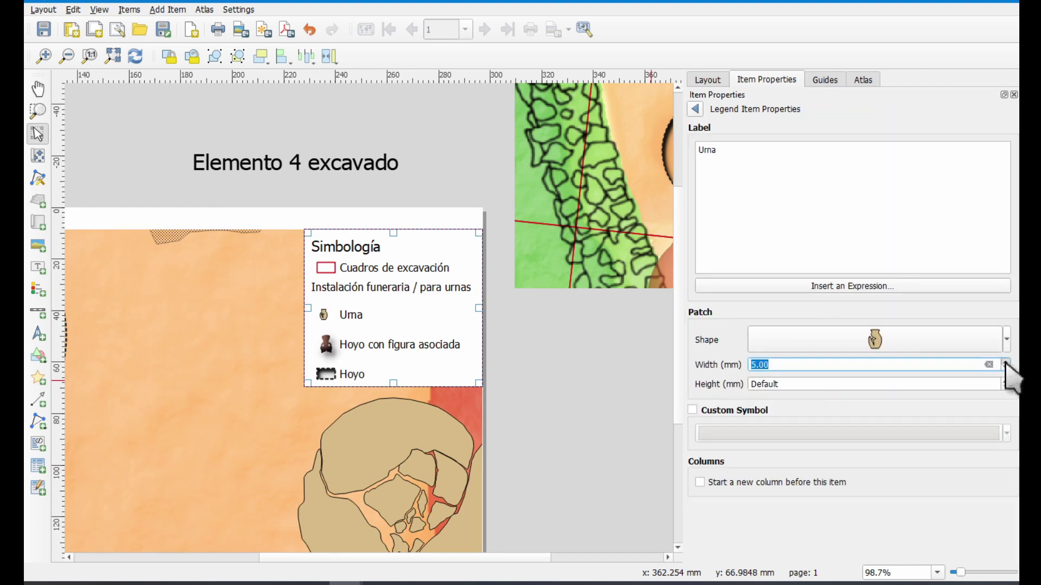
pyautogui.click(815, 336)
pyautogui.click(717, 260)
pyautogui.click(695, 109)
pyautogui.click(1004, 381)
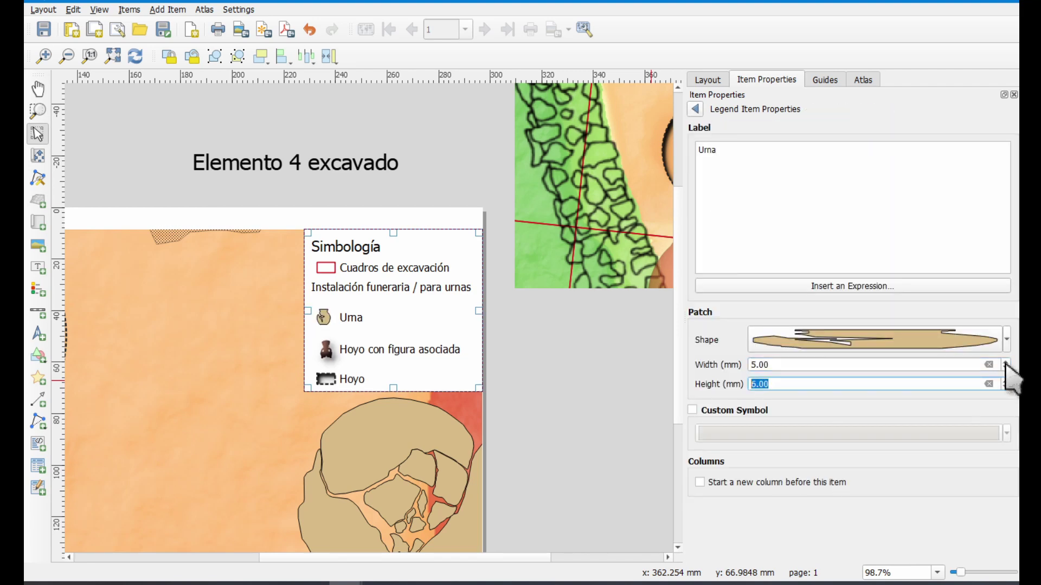
pyautogui.scroll(1, 341, 346)
# Give the Hoyo legend entry the Circle patch shape
pyautogui.hotkey('ctrl', 'shift', 'a')
pyautogui.click(380, 439)
pyautogui.click(796, 372)
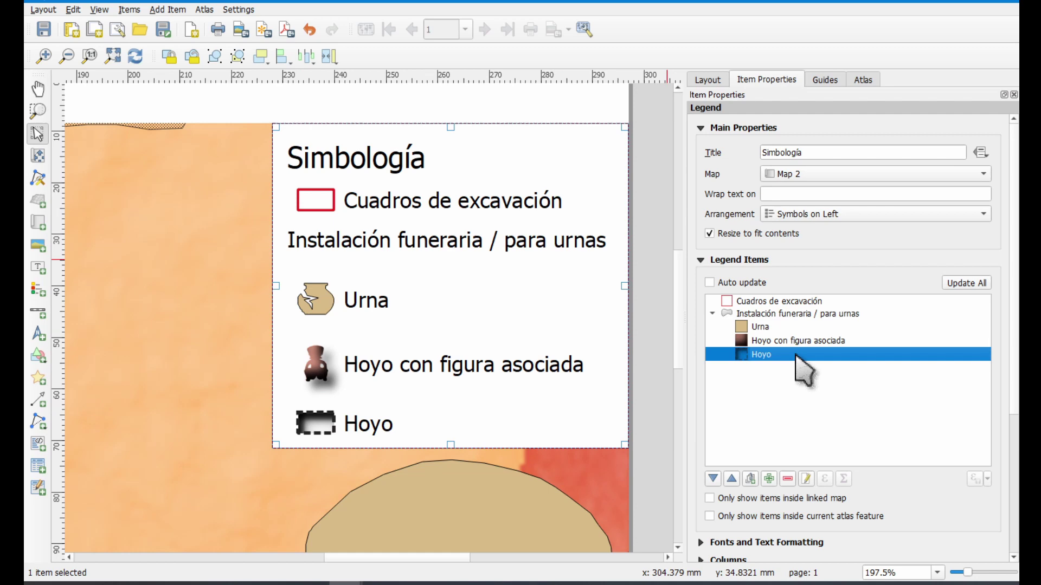
pyautogui.doubleClick(796, 372)
pyautogui.click(815, 336)
pyautogui.click(990, 283)
pyautogui.click(759, 302)
pyautogui.click(938, 339)
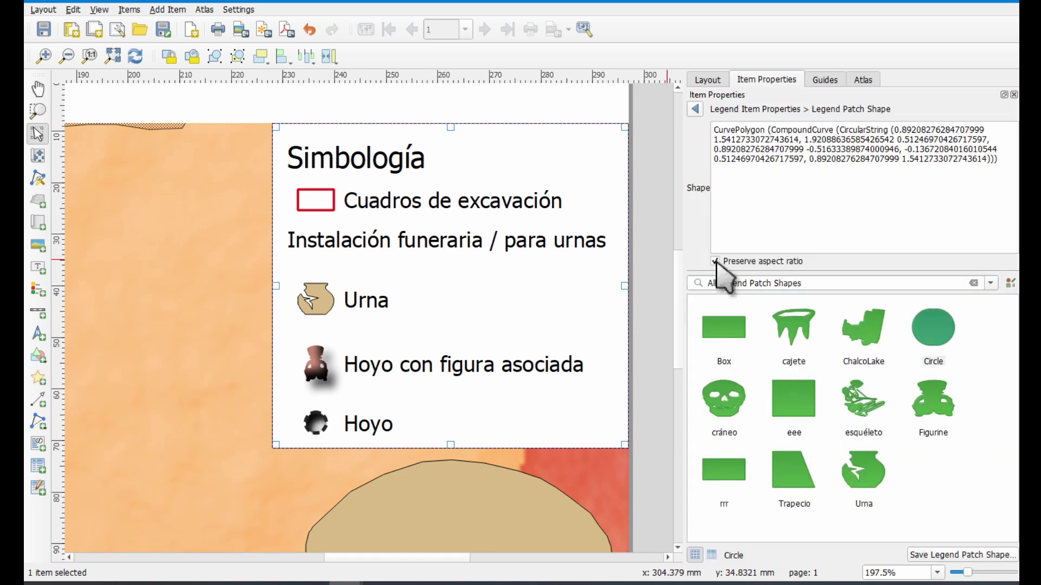
pyautogui.click(694, 109)
pyautogui.scroll(-2, 275, 360)
# Select the Map 2 item in the layout to edit its scale
pyautogui.click(342, 386)
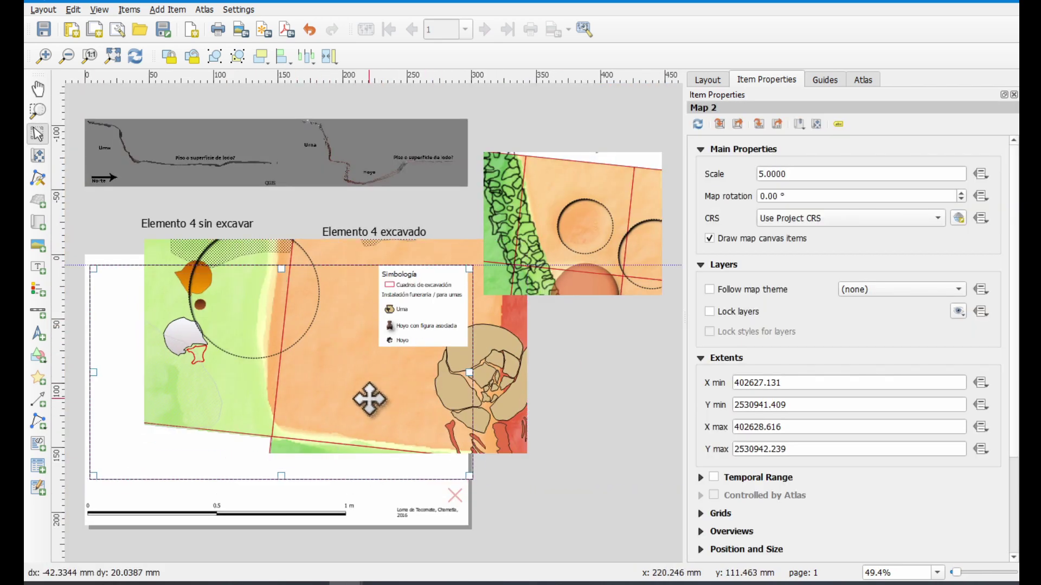